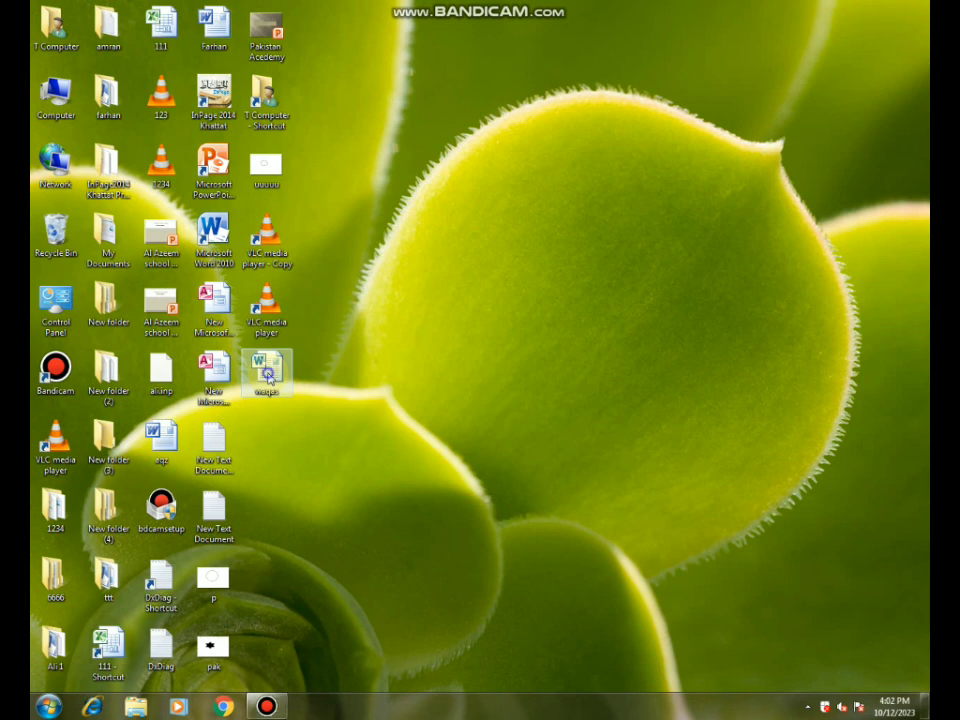
- Open the waqas document from the desktop and clear all of its text
{"action": "left_click", "coordinate": [297, 383]}
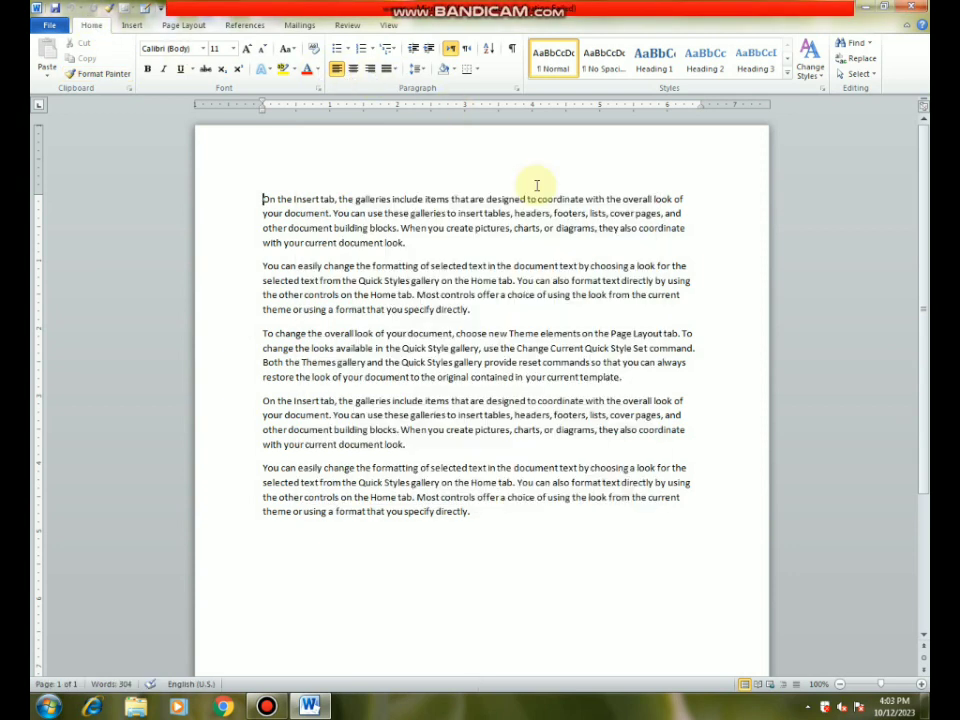
{"action": "left_click", "coordinate": [477, 69]}
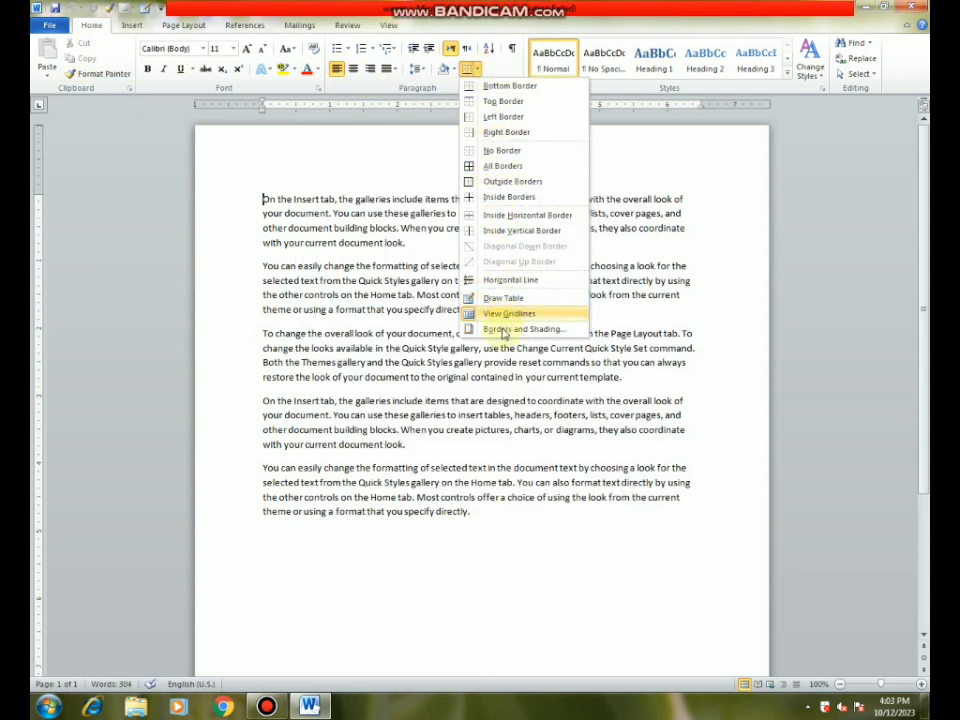
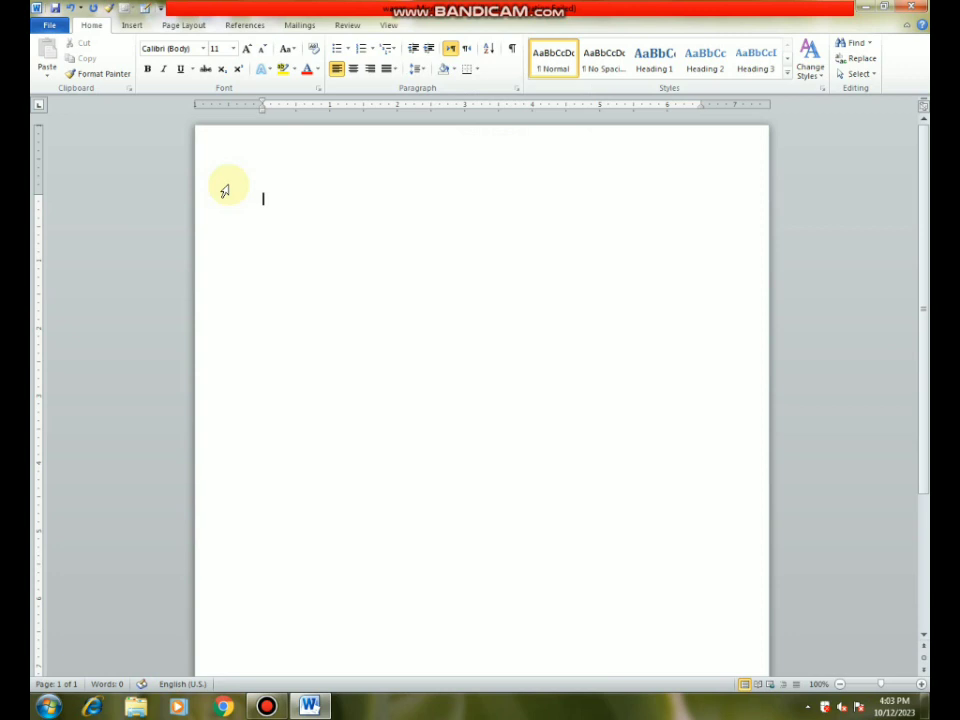
{"action": "left_click", "coordinate": [478, 70]}
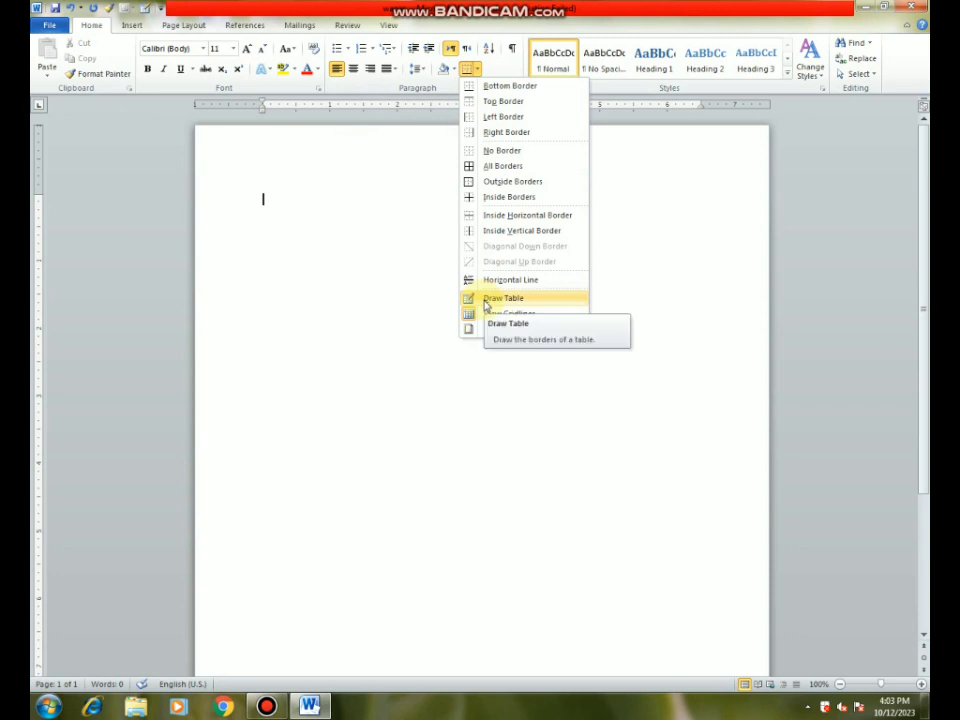
{"action": "left_click", "coordinate": [265, 255]}
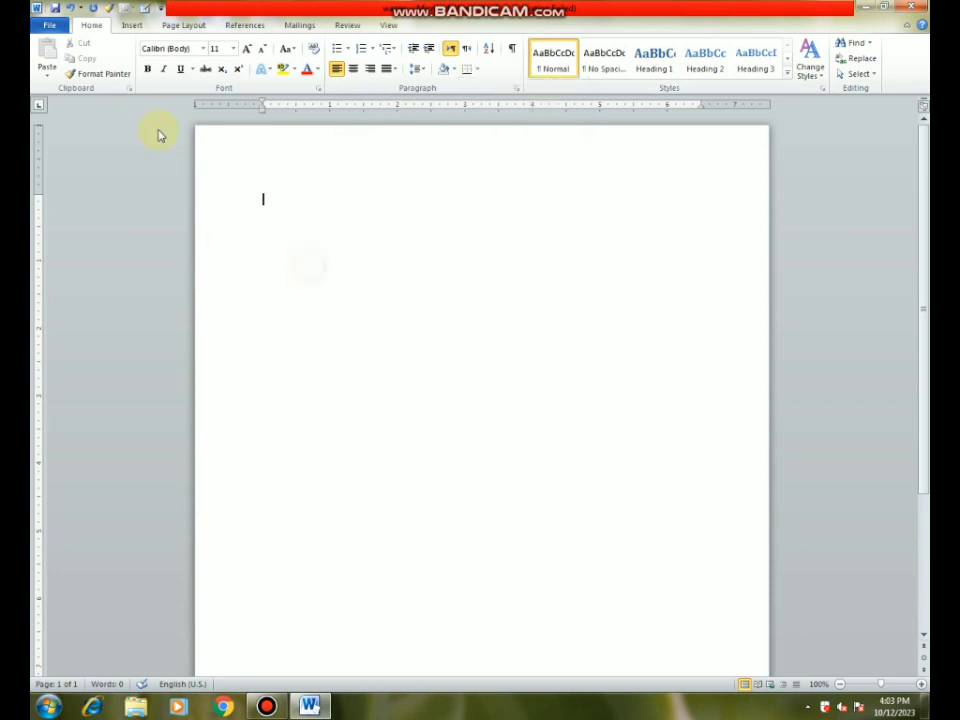
- Insert a table with 7 columns and 6 rows on the empty page
{"action": "left_click", "coordinate": [130, 25]}
{"action": "left_click", "coordinate": [143, 72]}
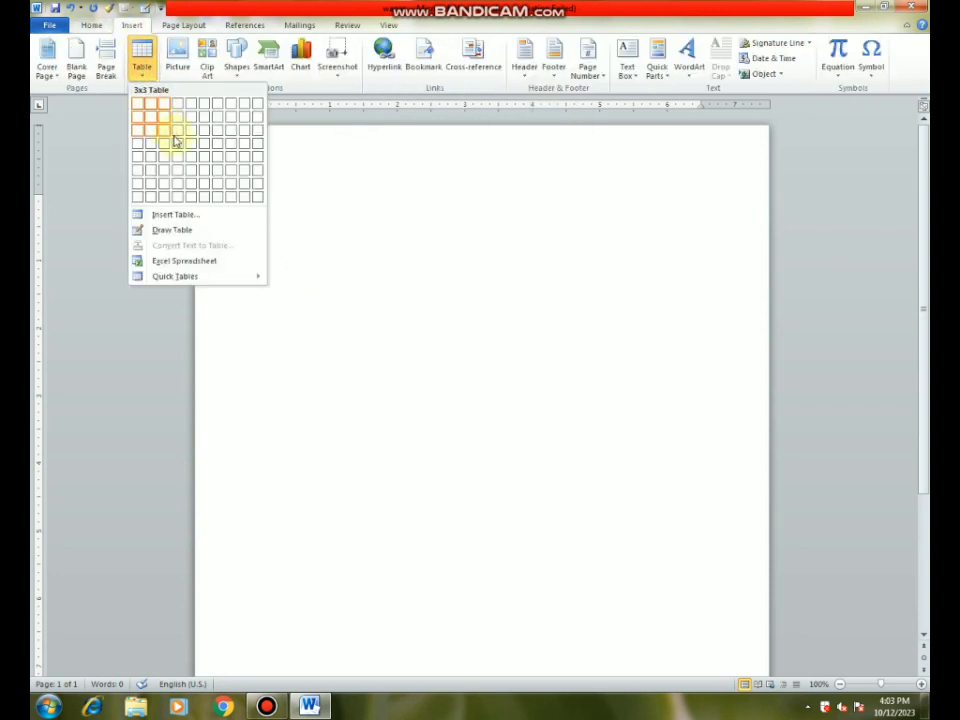
{"action": "left_click", "coordinate": [221, 179]}
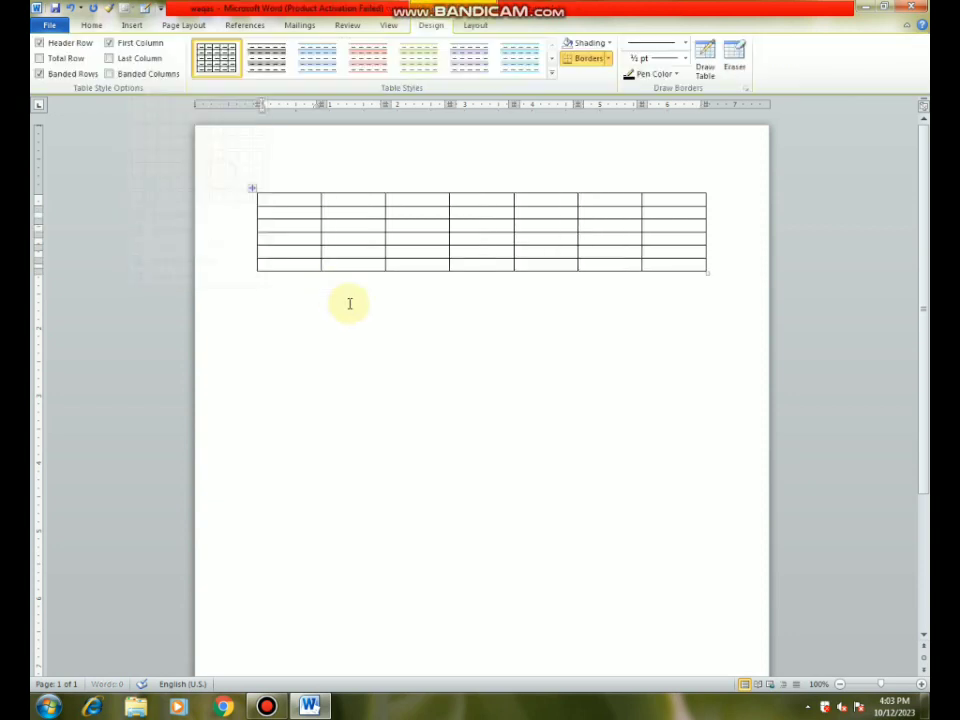
- Select the whole table and choose a double-line style for all its borders in Borders and Shading
{"action": "left_click", "coordinate": [91, 25]}
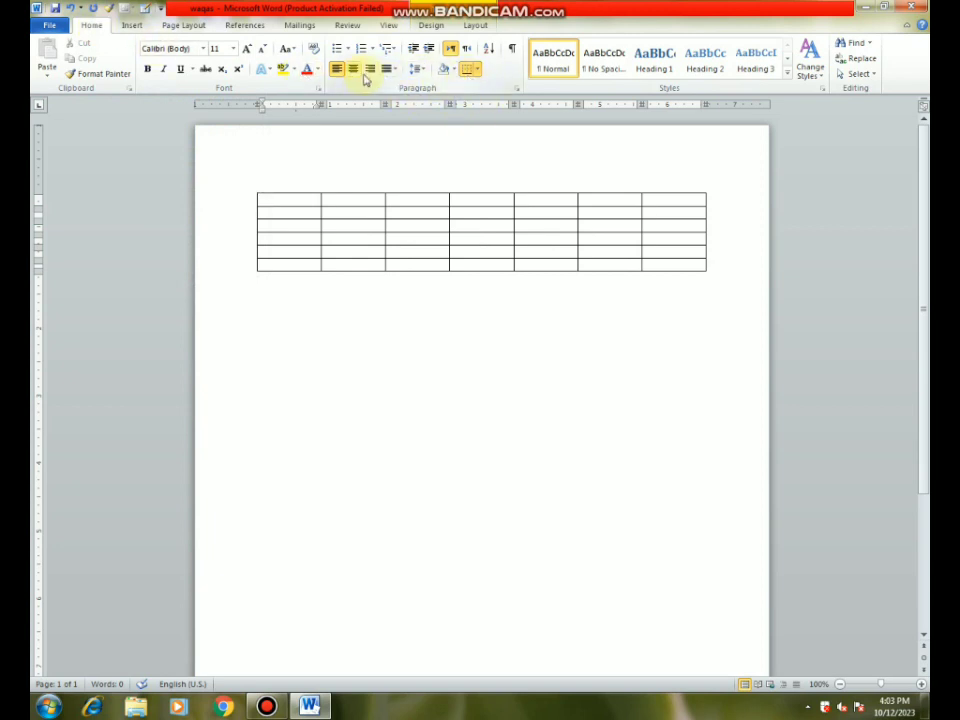
{"action": "left_click", "coordinate": [479, 72]}
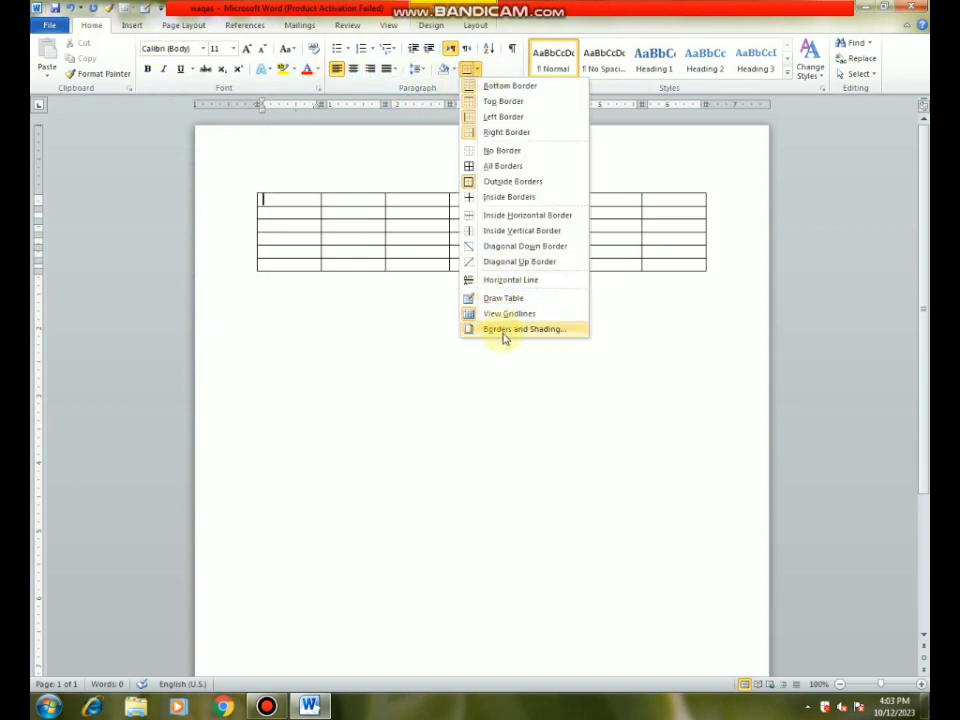
{"action": "left_click", "coordinate": [384, 339]}
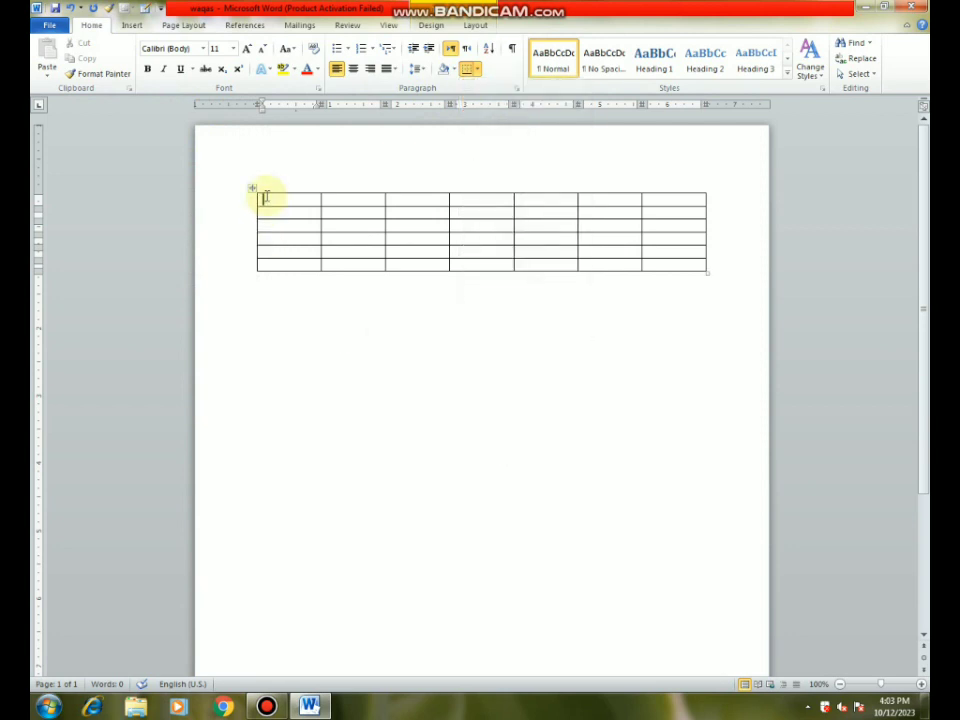
{"action": "left_click", "coordinate": [258, 190]}
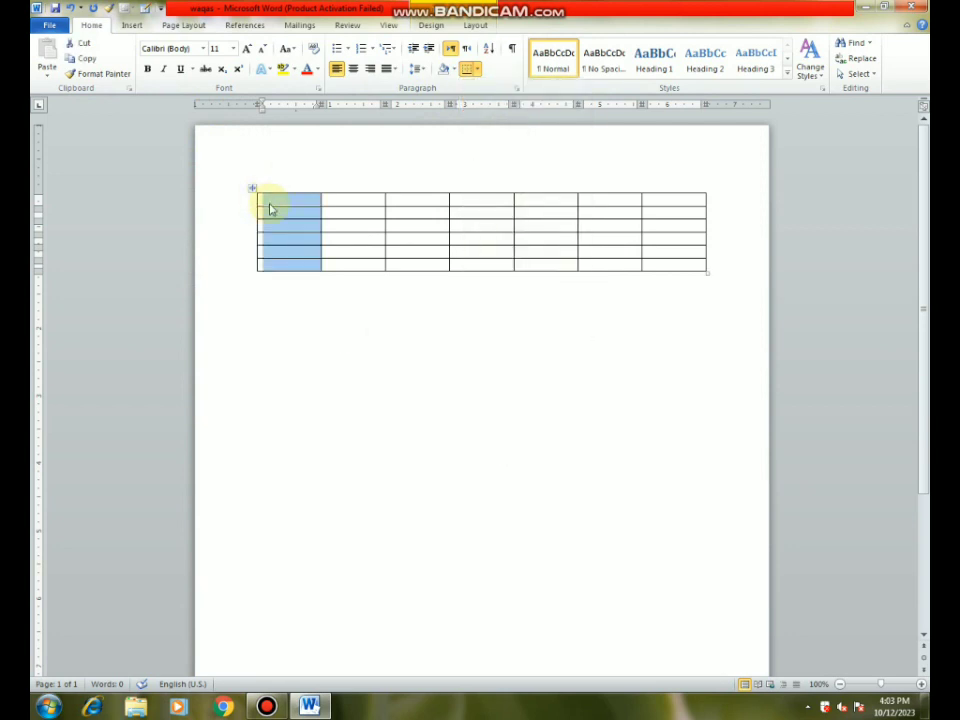
{"action": "key", "text": "ctrl+a"}
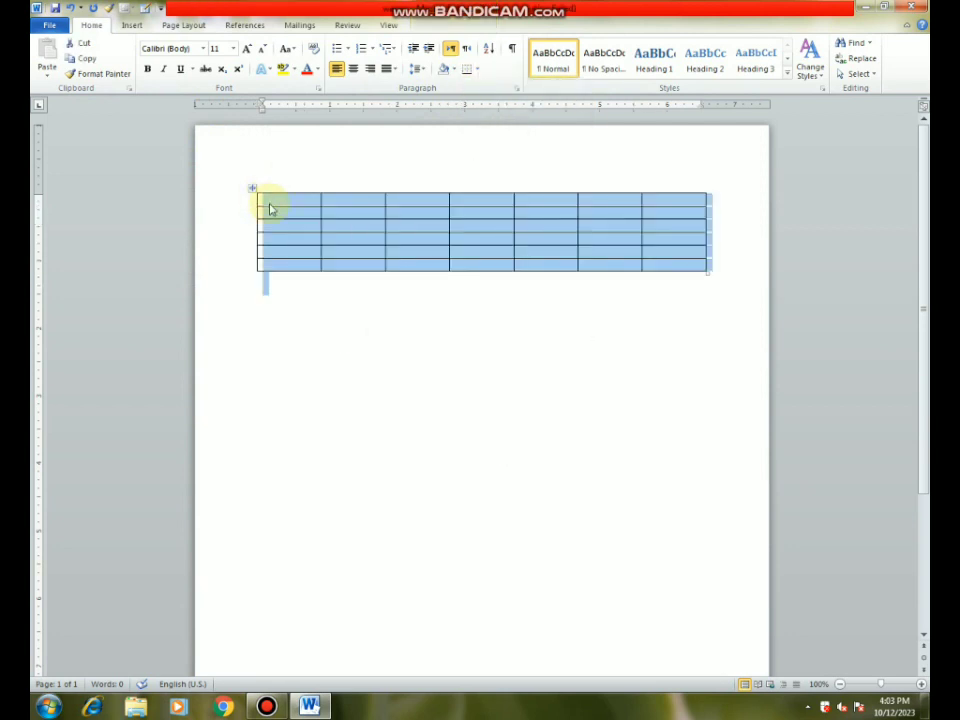
{"action": "left_click", "coordinate": [479, 71]}
{"action": "left_click", "coordinate": [497, 331]}
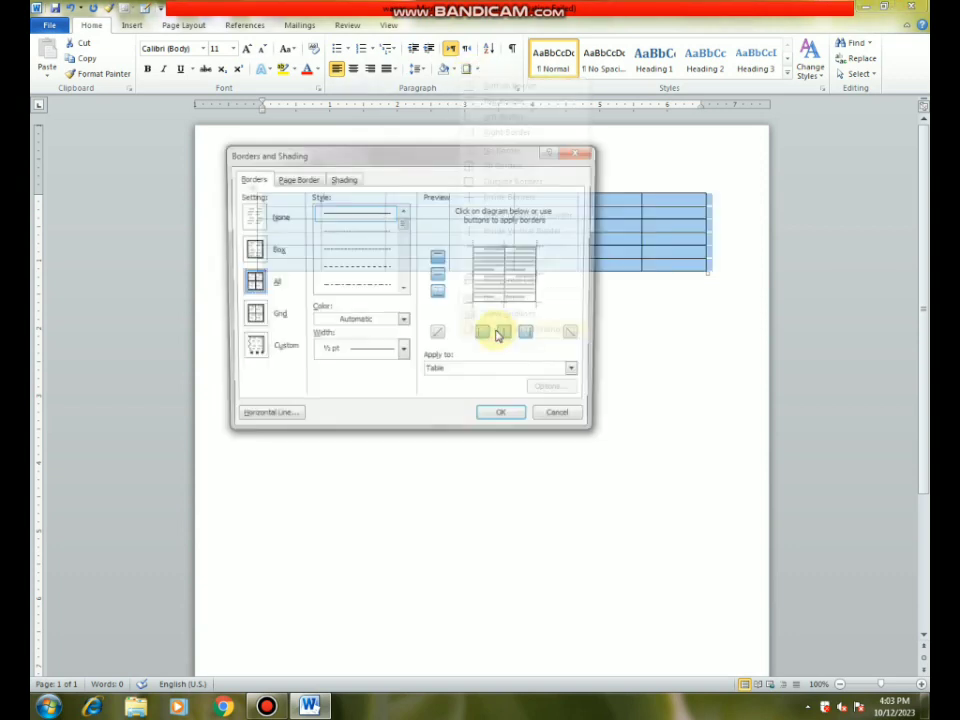
{"action": "mouse_move", "coordinate": [419, 164]}
{"action": "left_mouse_down"}
{"action": "mouse_move", "coordinate": [449, 244]}
{"action": "mouse_move", "coordinate": [472, 265]}
{"action": "mouse_move", "coordinate": [473, 230]}
{"action": "mouse_move", "coordinate": [456, 206]}
{"action": "left_mouse_up"}
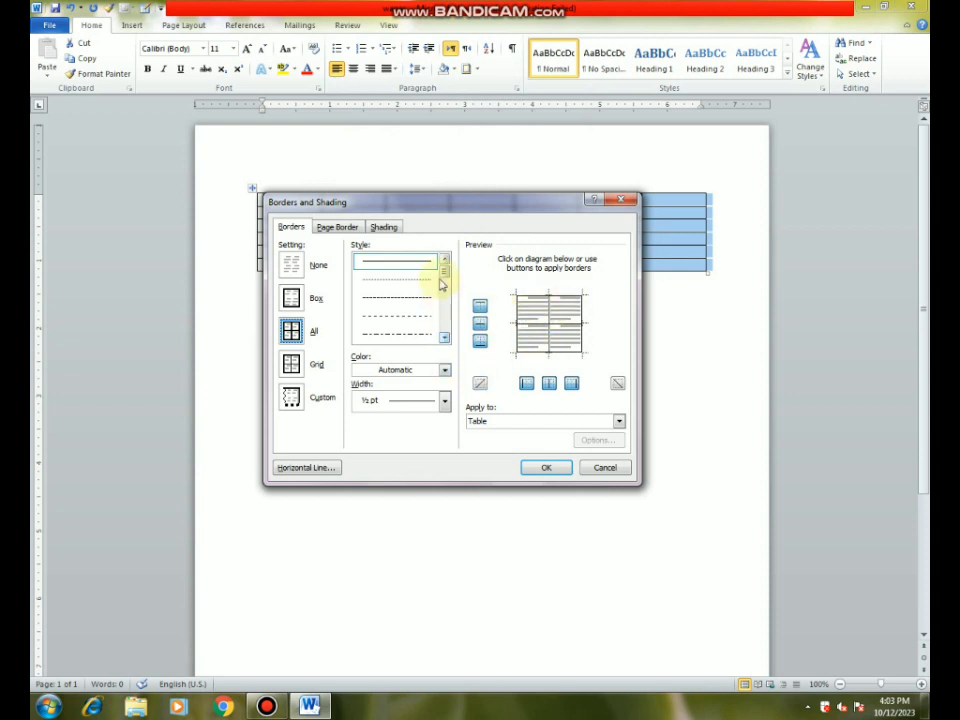
{"action": "scroll", "coordinate": [444, 274], "scroll_direction": "down", "scroll_amount": 1}
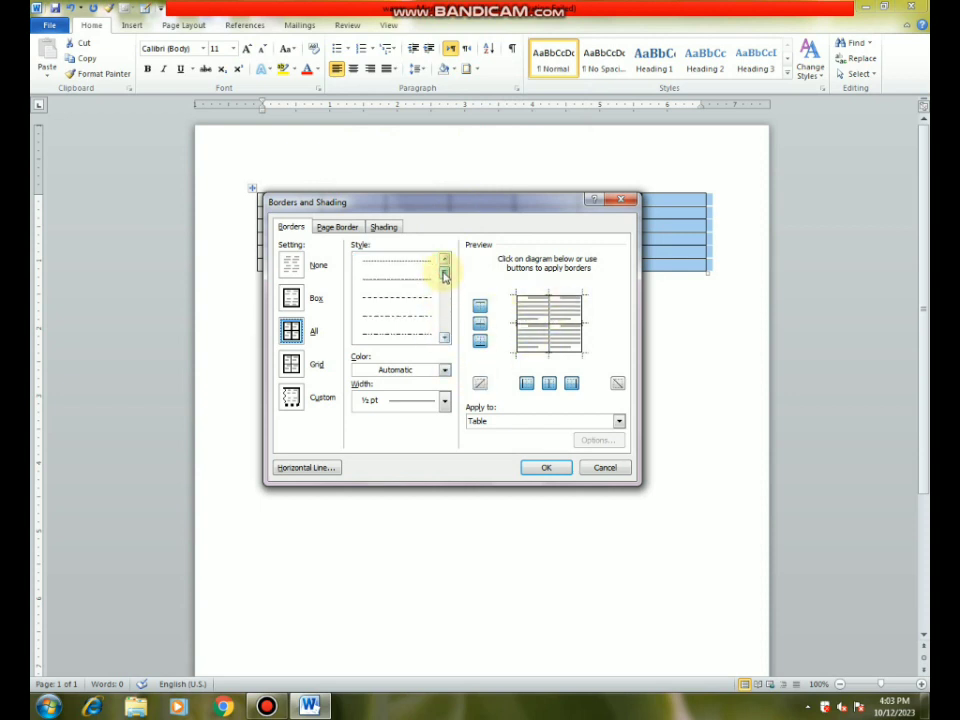
{"action": "left_click_drag", "start_coordinate": [444, 278], "coordinate": [444, 289]}
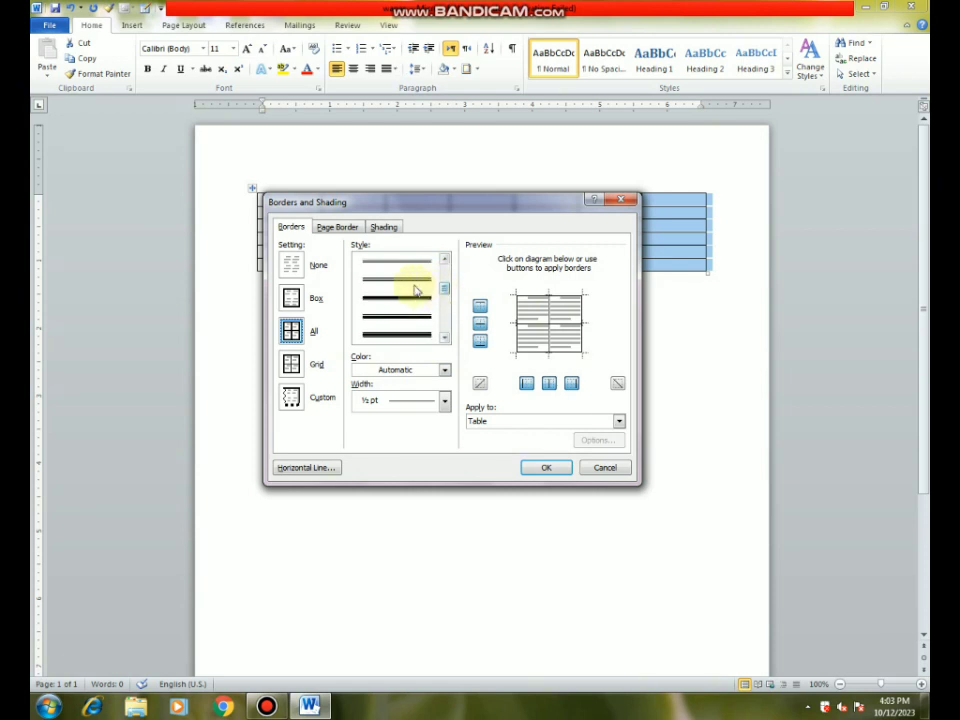
{"action": "left_click", "coordinate": [405, 265]}
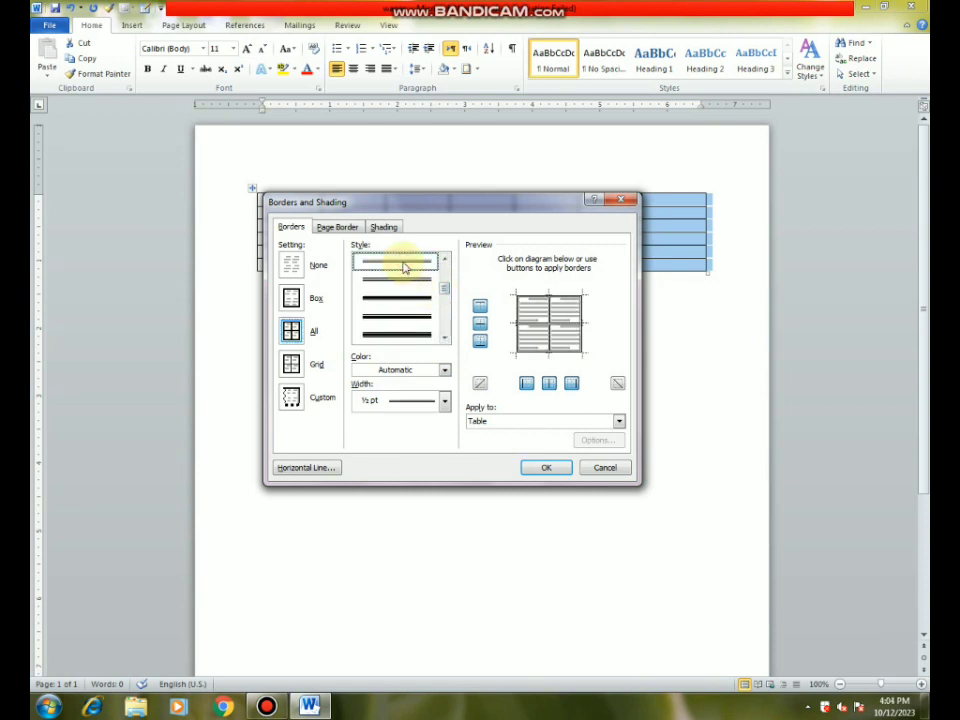
{"action": "left_click", "coordinate": [518, 325]}
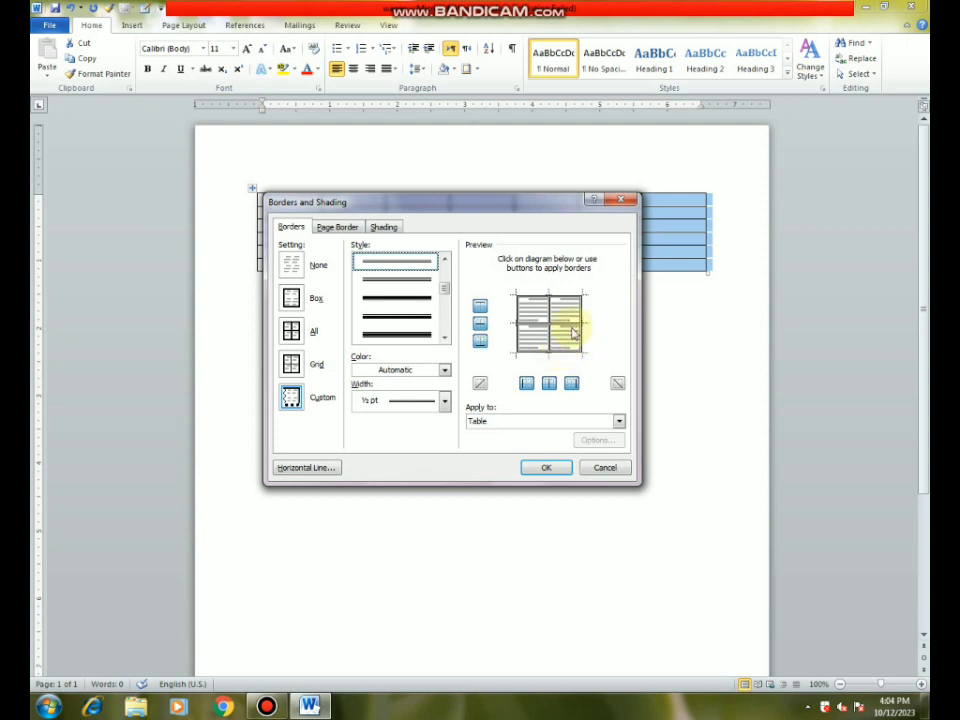
- Color the table's four outer borders red and apply the border settings
{"action": "left_click", "coordinate": [444, 370]}
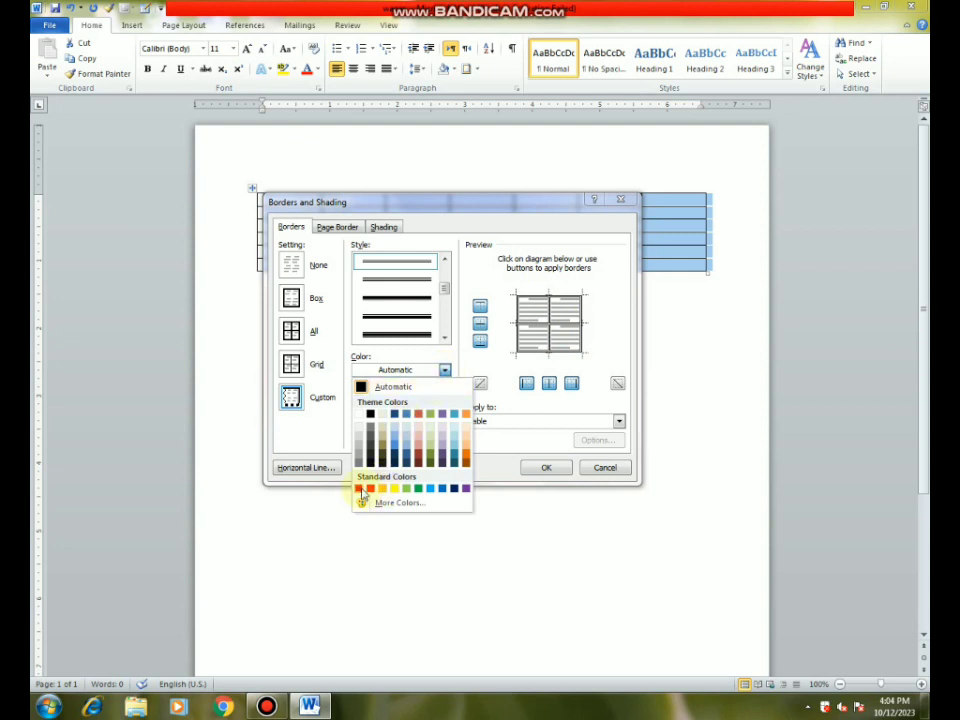
{"action": "left_click", "coordinate": [370, 489]}
{"action": "left_click", "coordinate": [540, 296]}
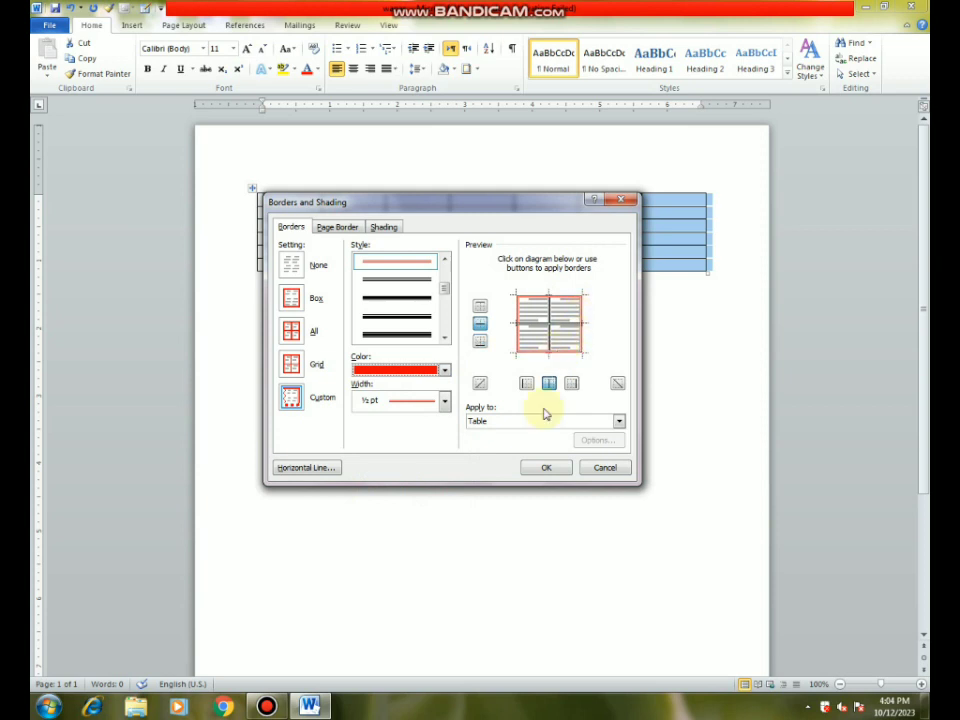
{"action": "left_click", "coordinate": [547, 468]}
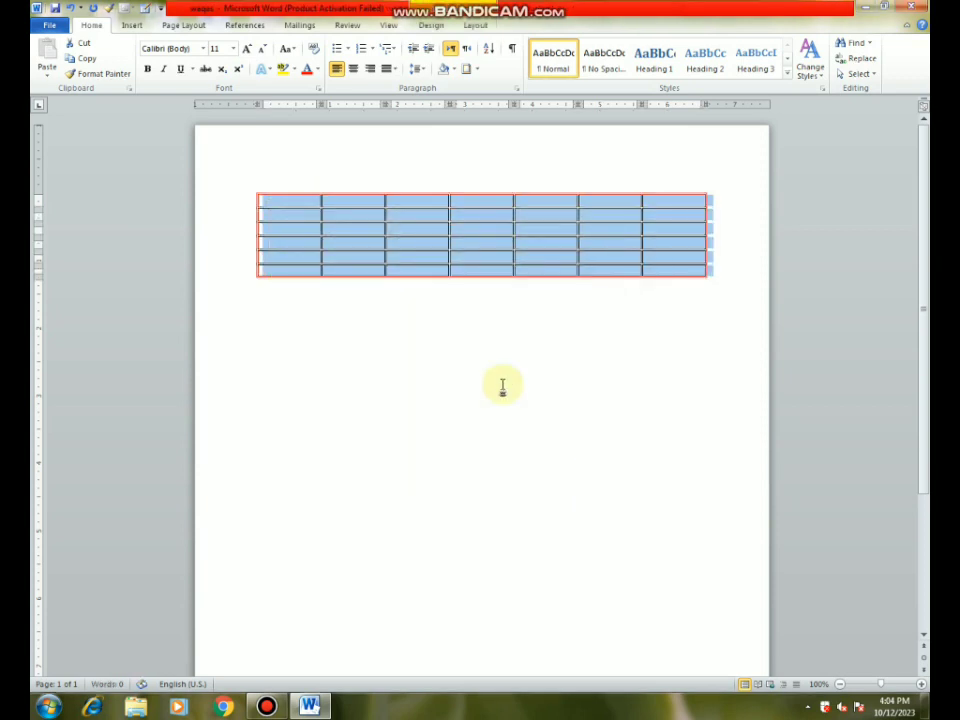
{"action": "left_click", "coordinate": [450, 345]}
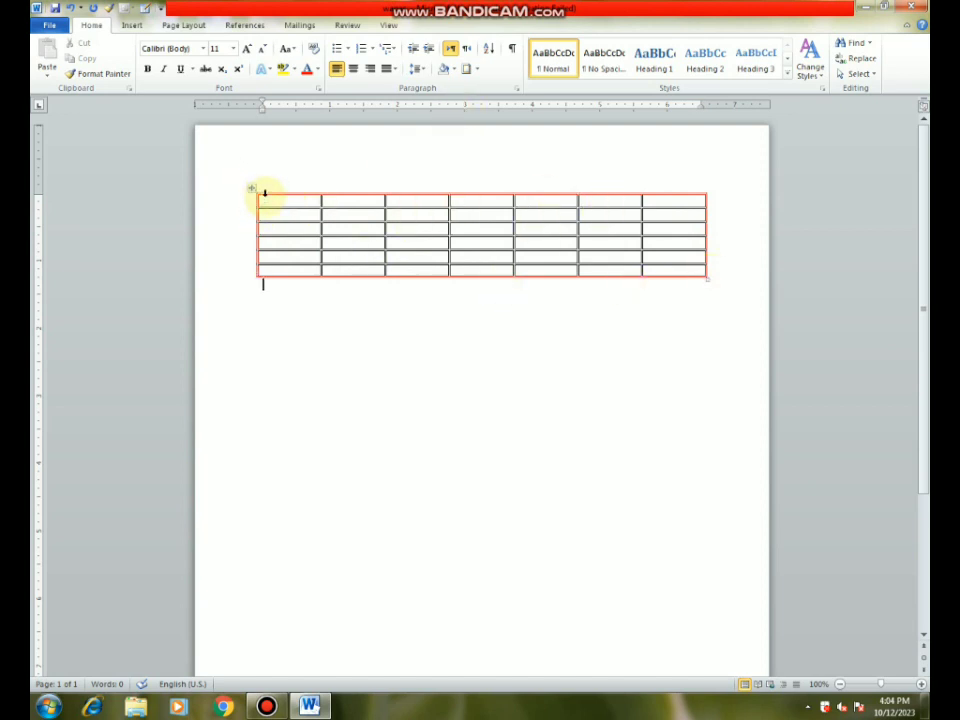
- Try the Box, All and Grid border presets on the entire table, ending with None to clear its borders
{"action": "left_click_drag", "start_coordinate": [278, 202], "coordinate": [274, 258]}
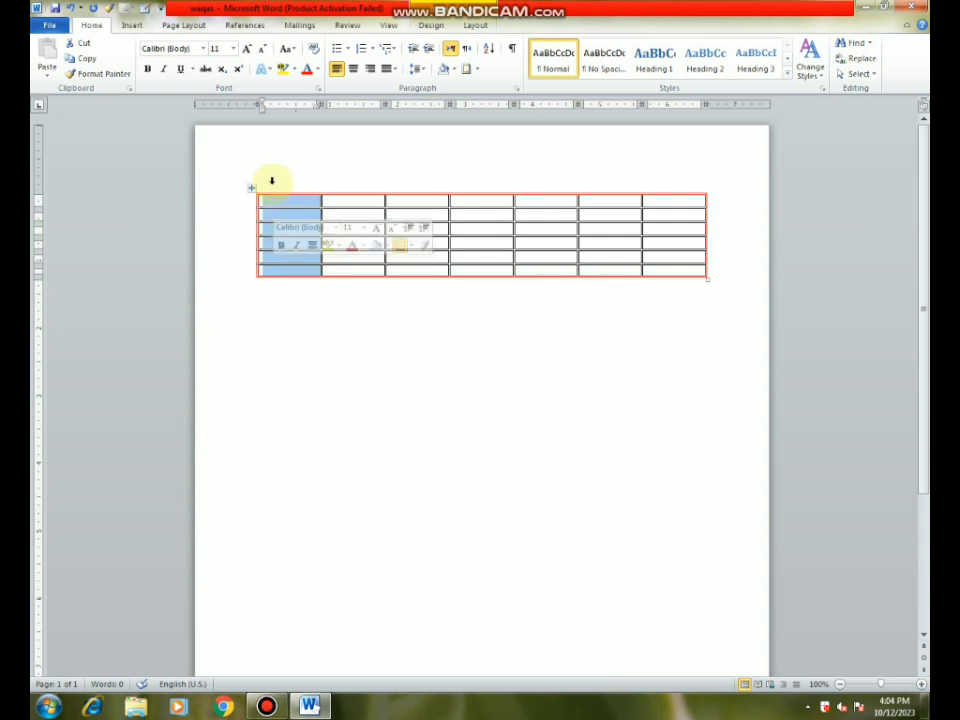
{"action": "left_click_drag", "start_coordinate": [270, 202], "coordinate": [621, 296]}
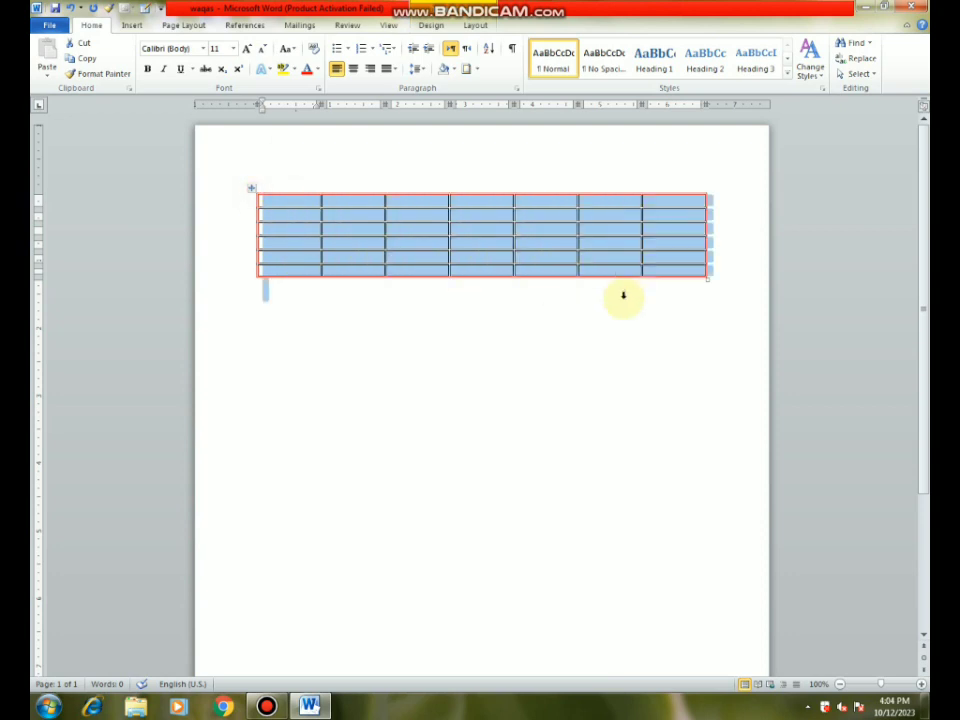
{"action": "left_click", "coordinate": [476, 68]}
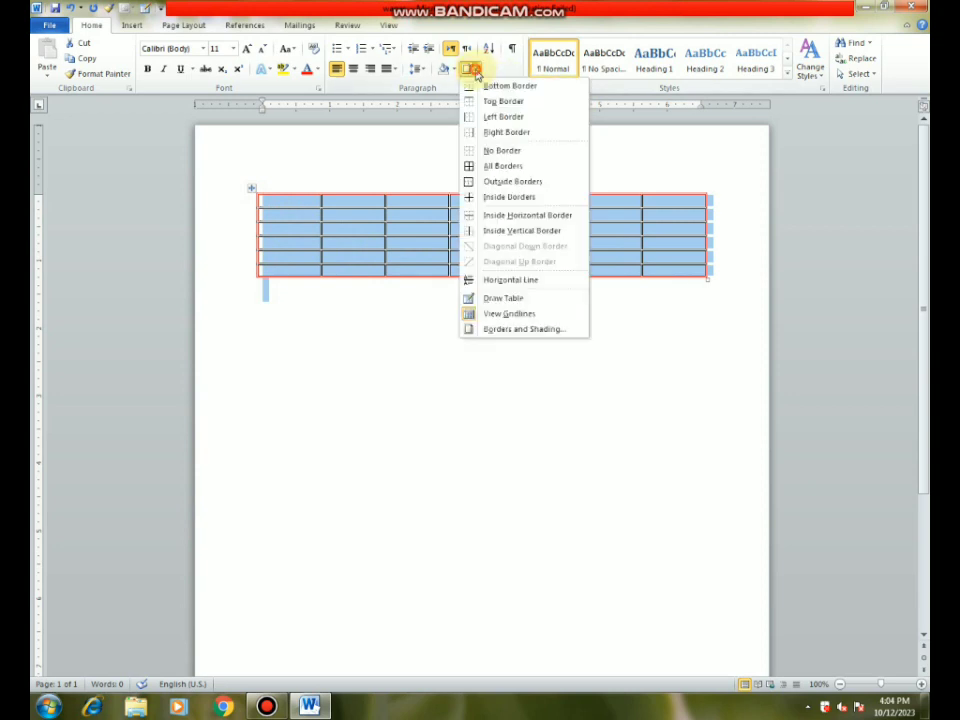
{"action": "left_click", "coordinate": [497, 333]}
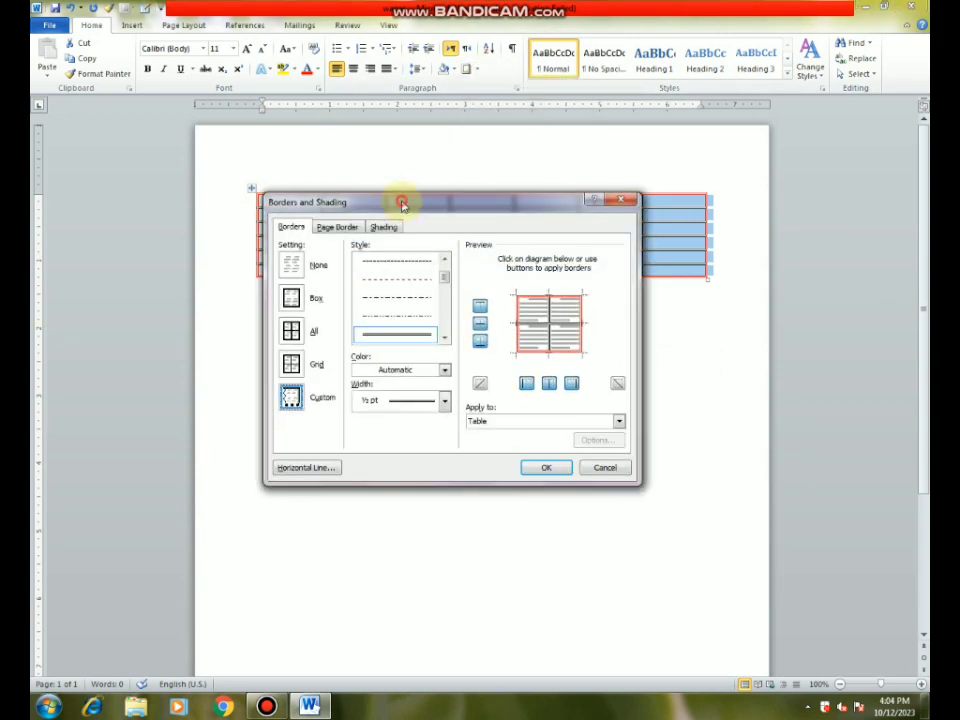
{"action": "left_click_drag", "start_coordinate": [402, 204], "coordinate": [380, 190]}
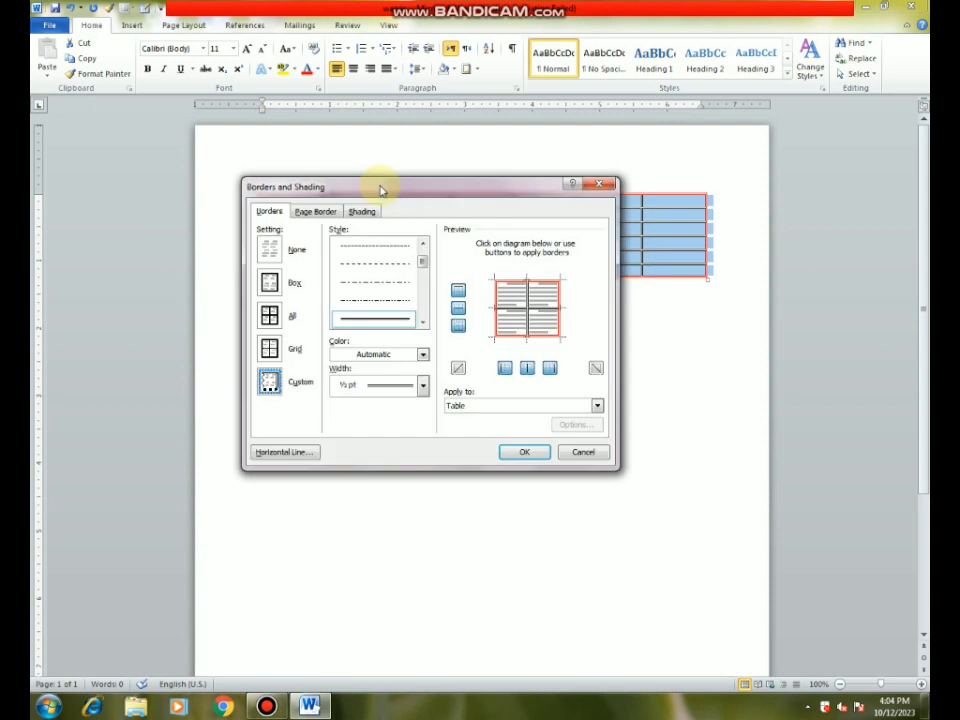
{"action": "left_click", "coordinate": [268, 250]}
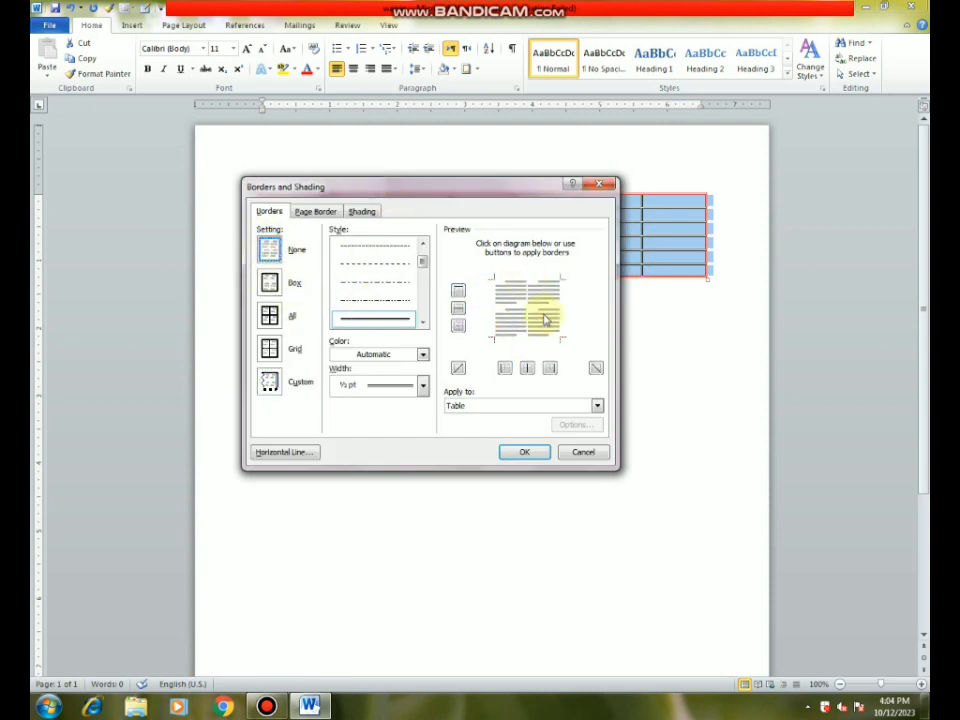
{"action": "left_click", "coordinate": [268, 282]}
{"action": "left_click", "coordinate": [268, 314]}
{"action": "left_click", "coordinate": [268, 347]}
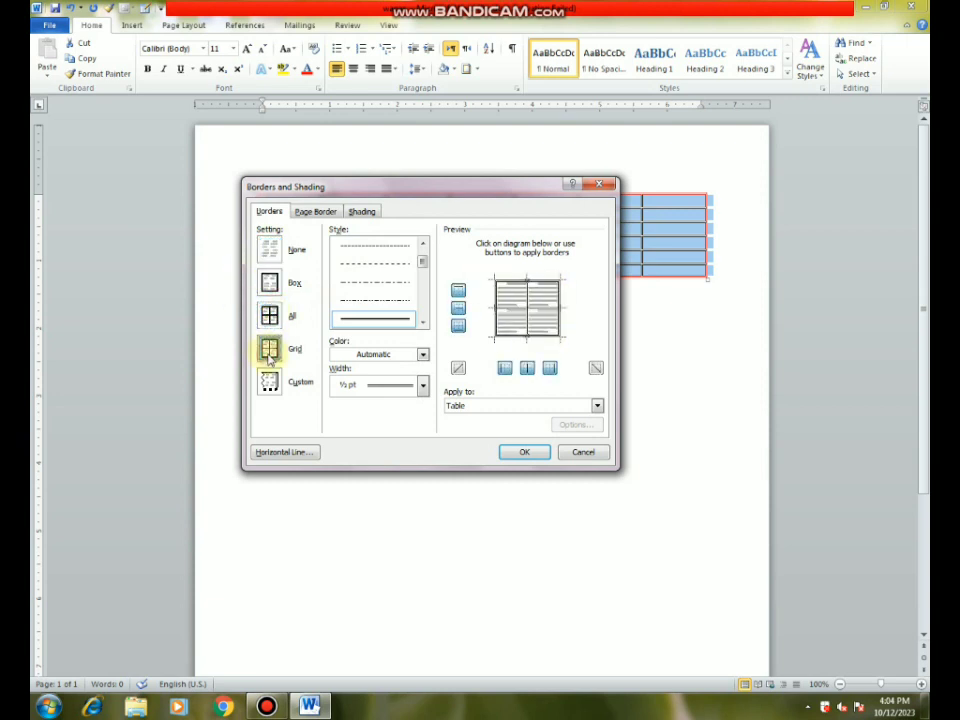
{"action": "left_click", "coordinate": [268, 252]}
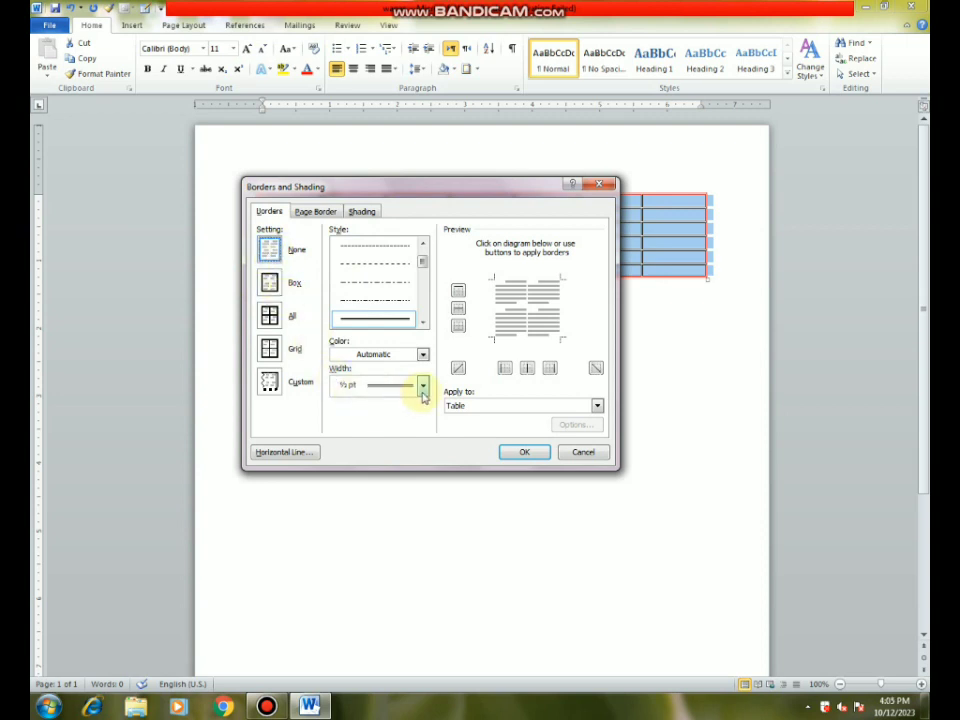
- Set the border width to 1 ½ pt and add double-line borders to the table's four outer edges
{"action": "left_click", "coordinate": [422, 385]}
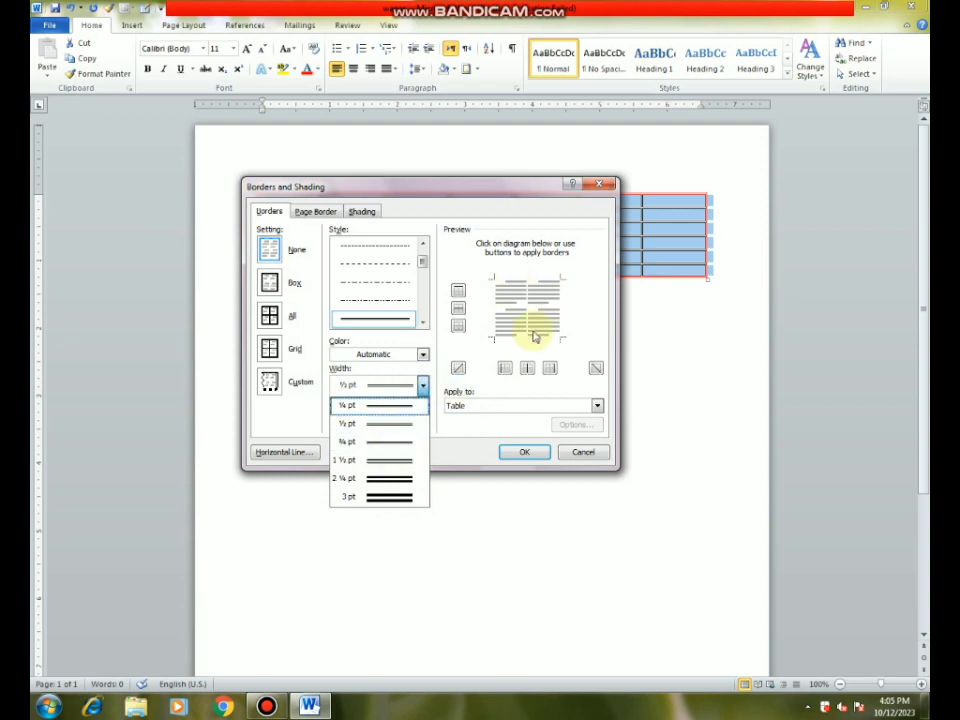
{"action": "left_click", "coordinate": [380, 461]}
{"action": "left_click", "coordinate": [491, 333]}
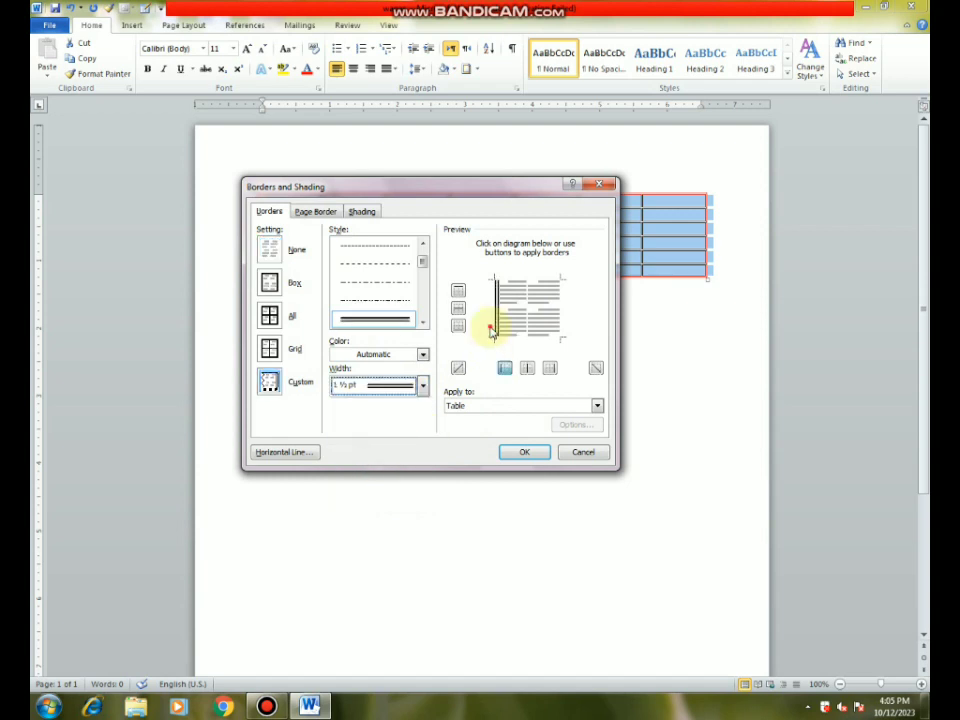
{"action": "left_click", "coordinate": [530, 284]}
{"action": "left_click", "coordinate": [560, 310]}
{"action": "left_click", "coordinate": [538, 335]}
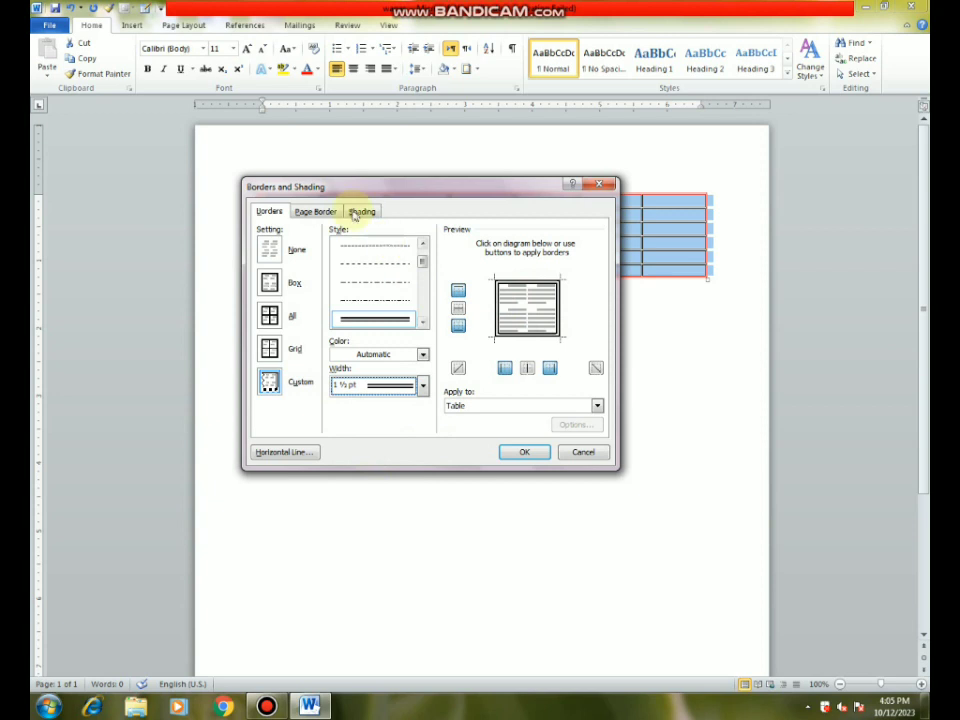
- Try the red apple art as a page border for the whole document and undo the applied borders
{"action": "left_click", "coordinate": [299, 215]}
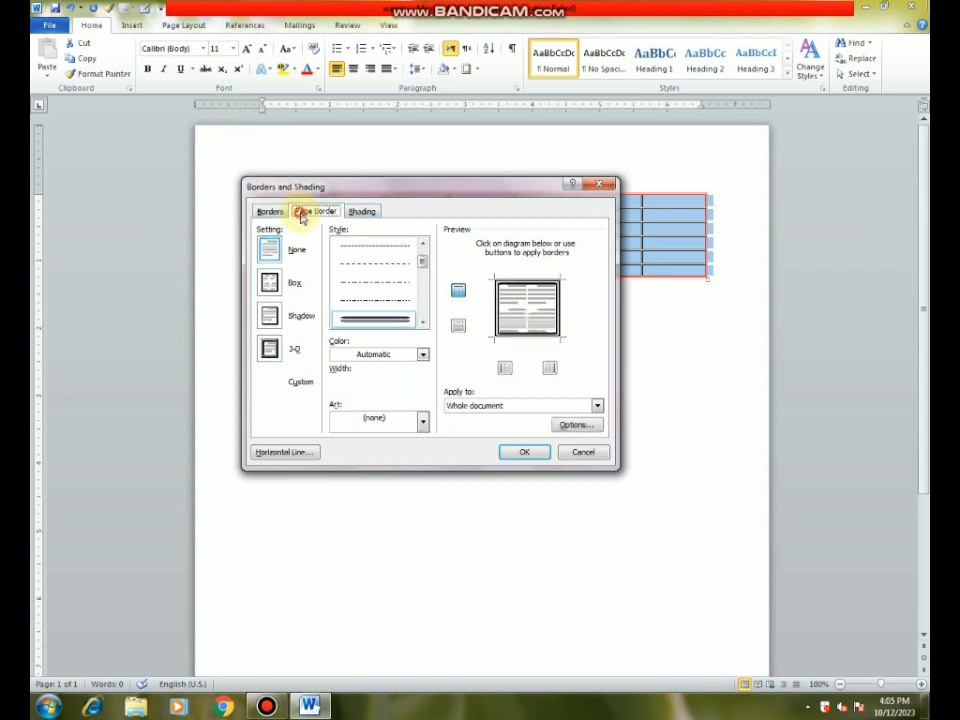
{"action": "left_click_drag", "start_coordinate": [382, 192], "coordinate": [363, 179]}
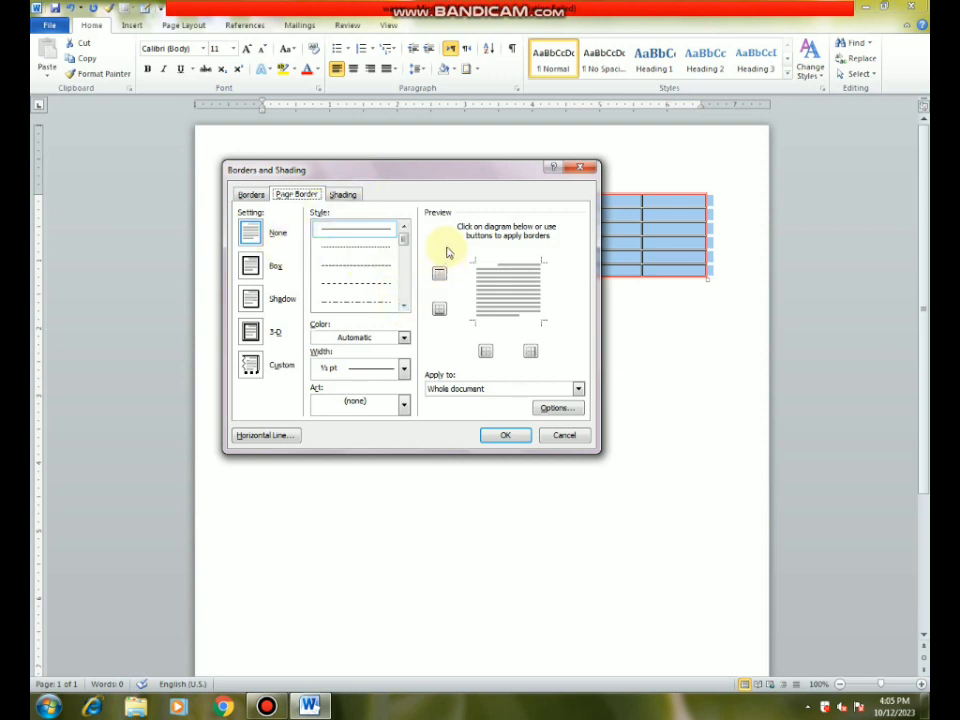
{"action": "left_click", "coordinate": [251, 194]}
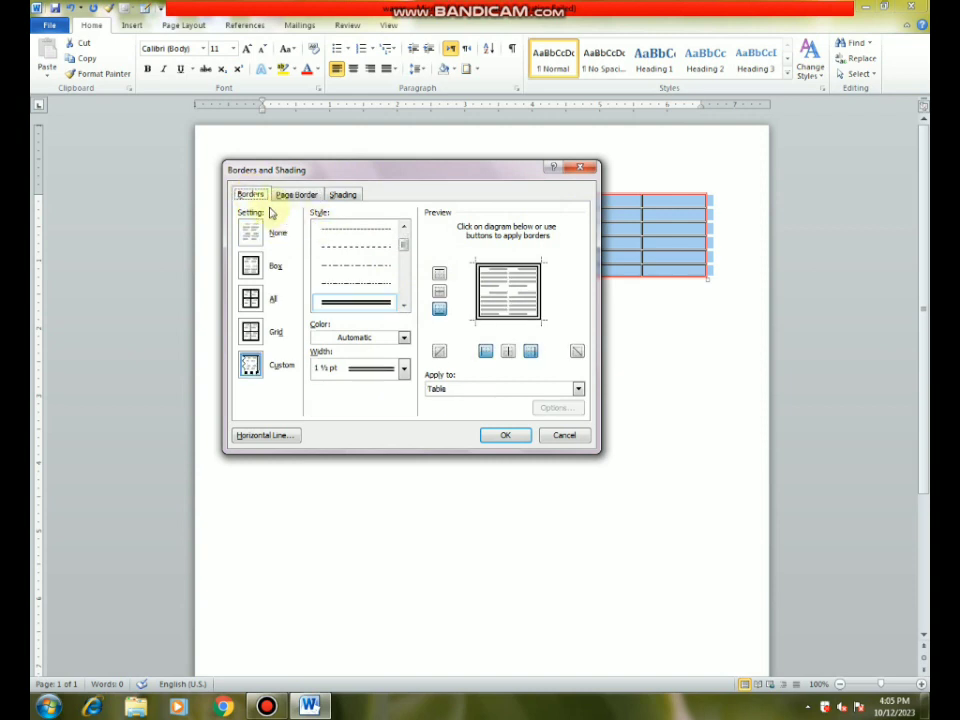
{"action": "left_click", "coordinate": [298, 195]}
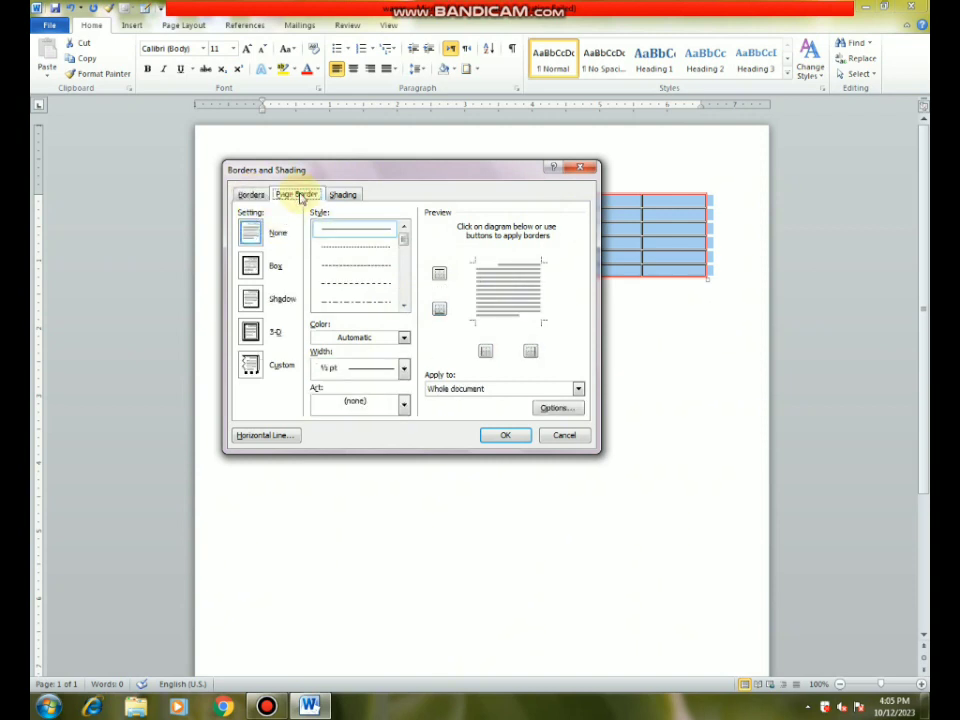
{"action": "left_click", "coordinate": [404, 410]}
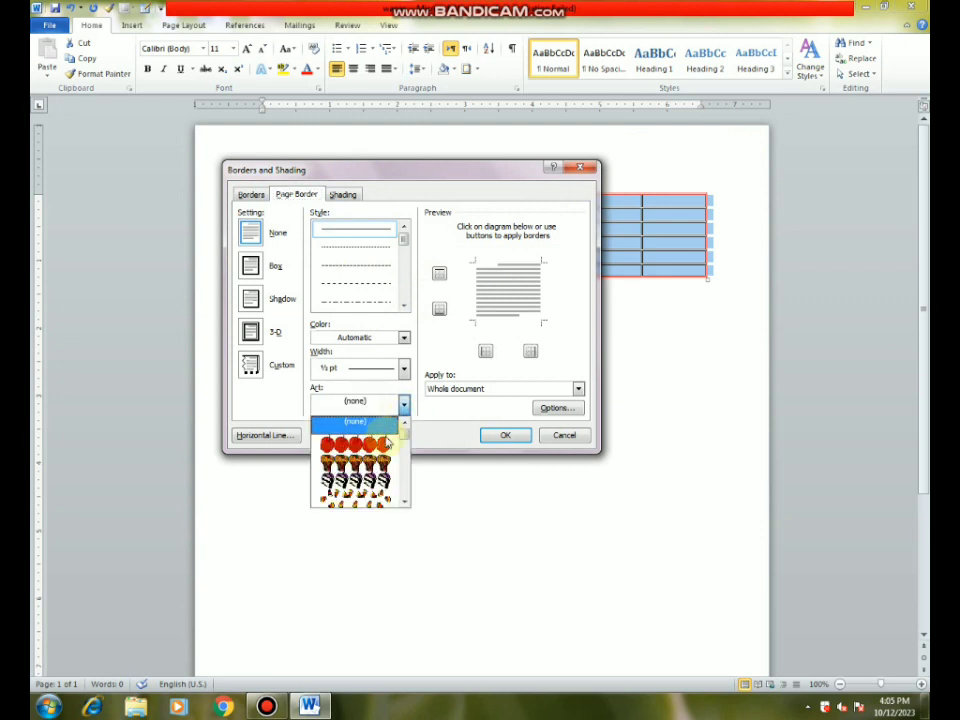
{"action": "left_click", "coordinate": [376, 450]}
{"action": "left_click", "coordinate": [503, 435]}
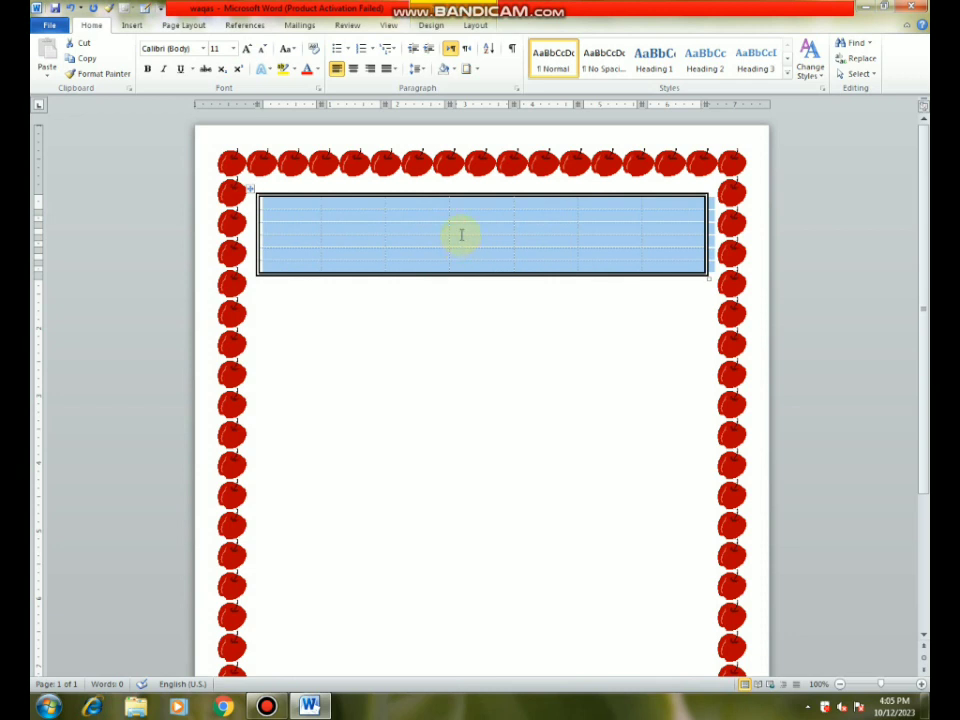
{"action": "key", "text": "ctrl+z"}
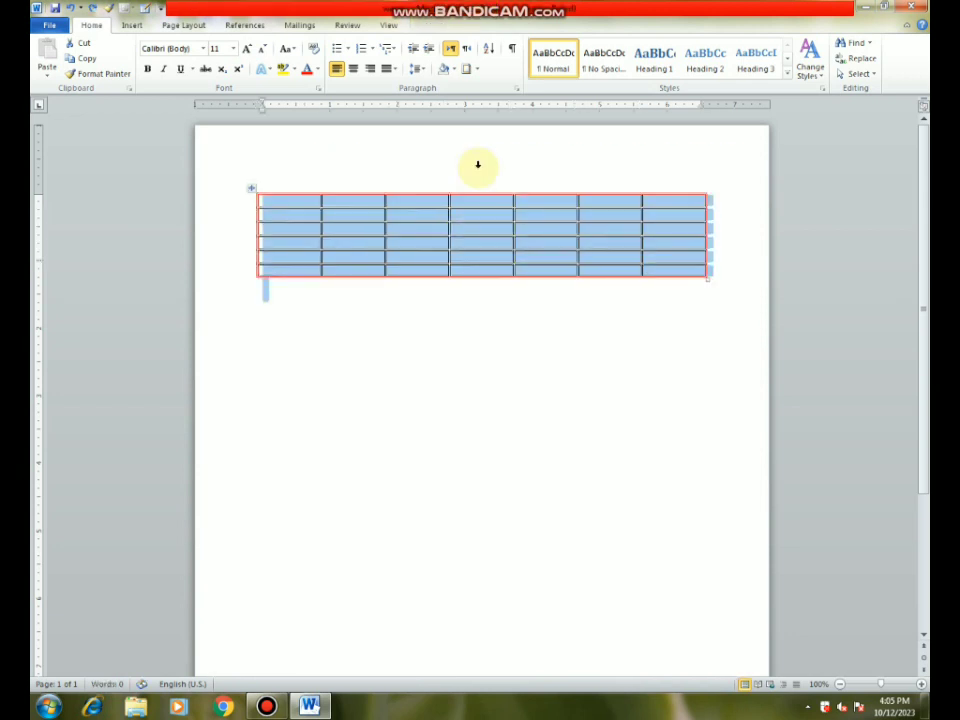
- Choose green as the page border color in Borders and Shading and add a border along the page's left edge
{"action": "left_click", "coordinate": [477, 69]}
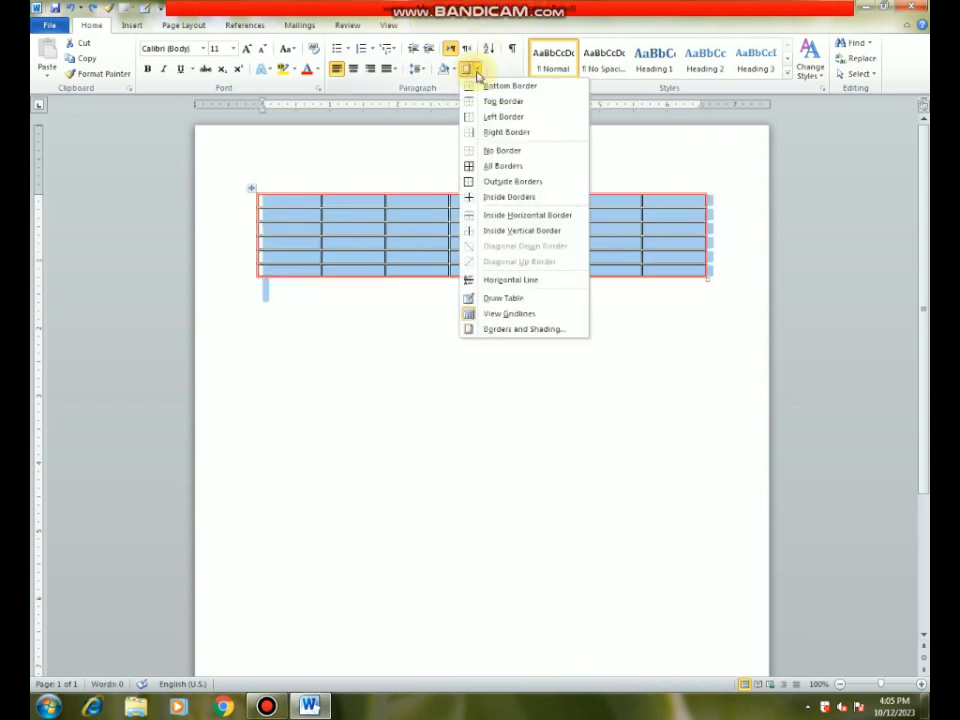
{"action": "left_click", "coordinate": [497, 330]}
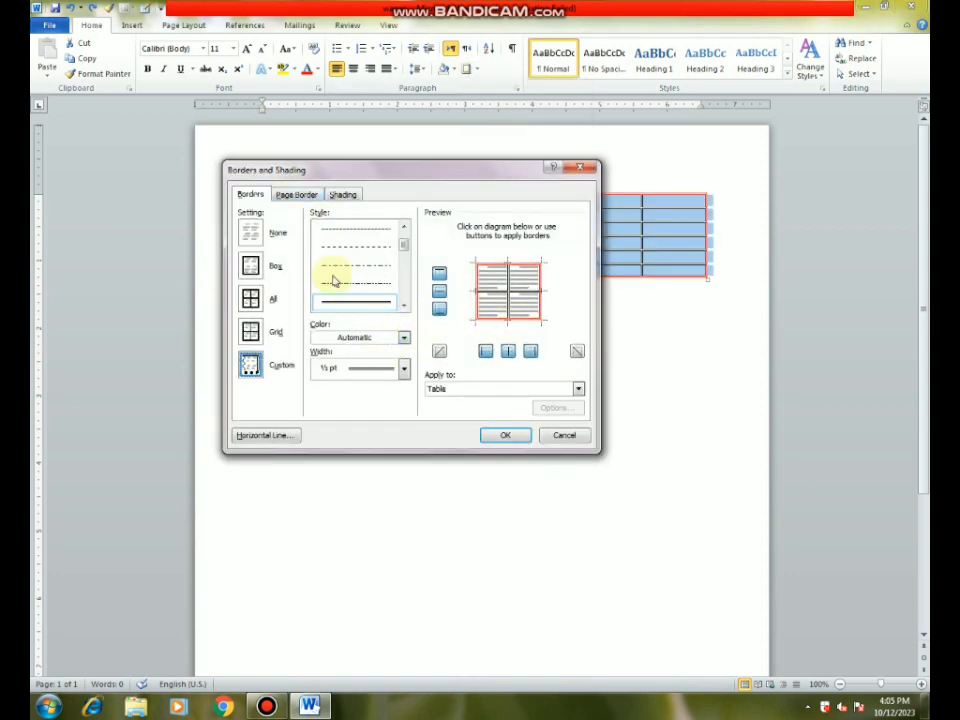
{"action": "left_click", "coordinate": [296, 194]}
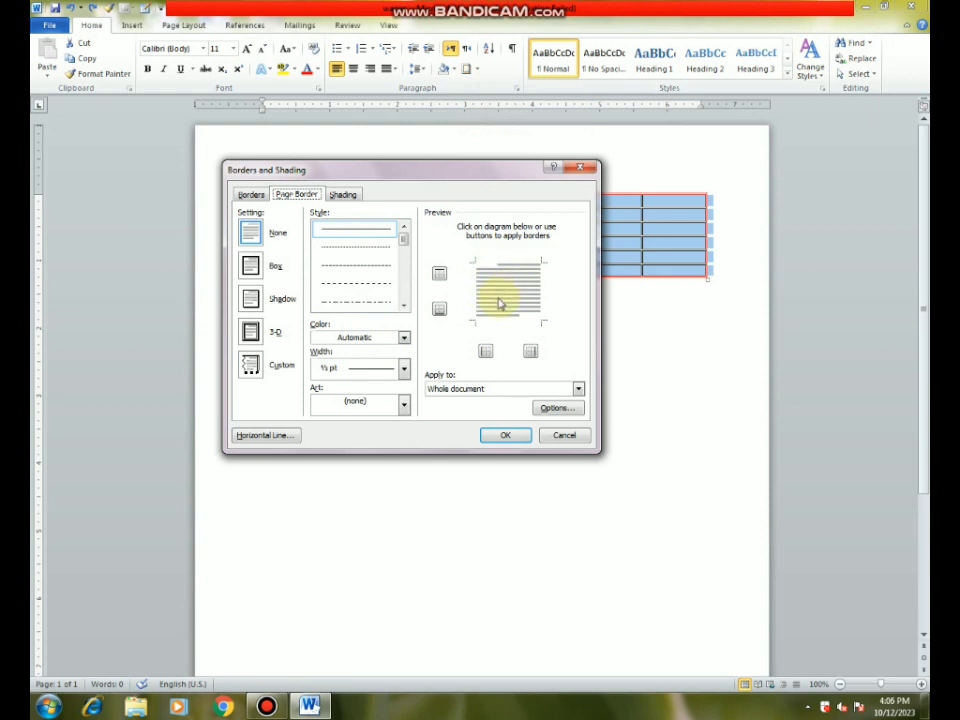
{"action": "left_click", "coordinate": [403, 369]}
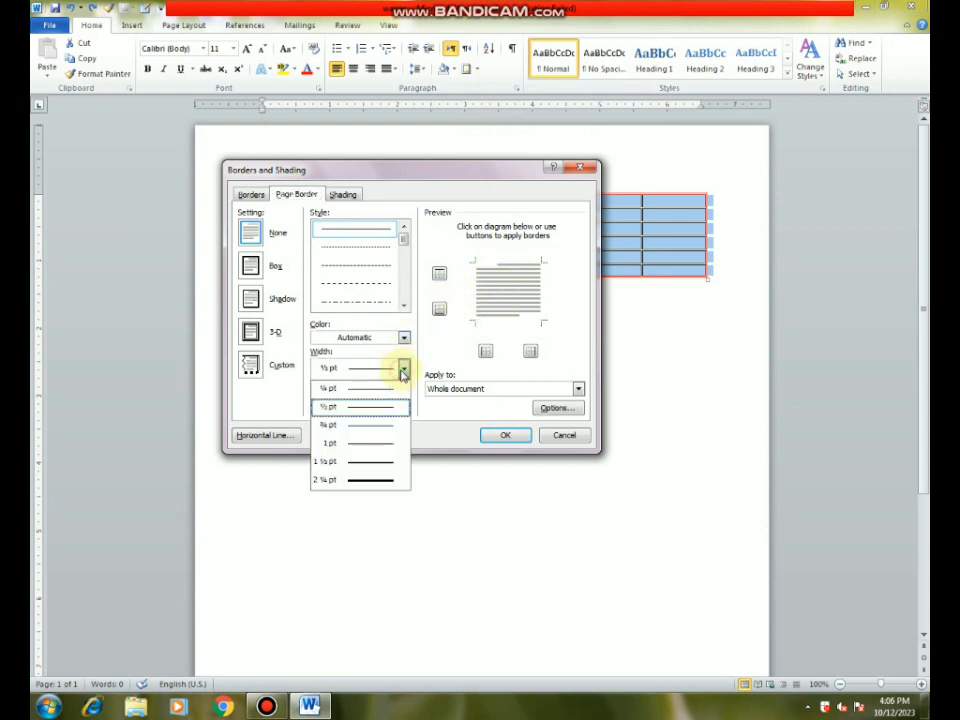
{"action": "left_click", "coordinate": [403, 337]}
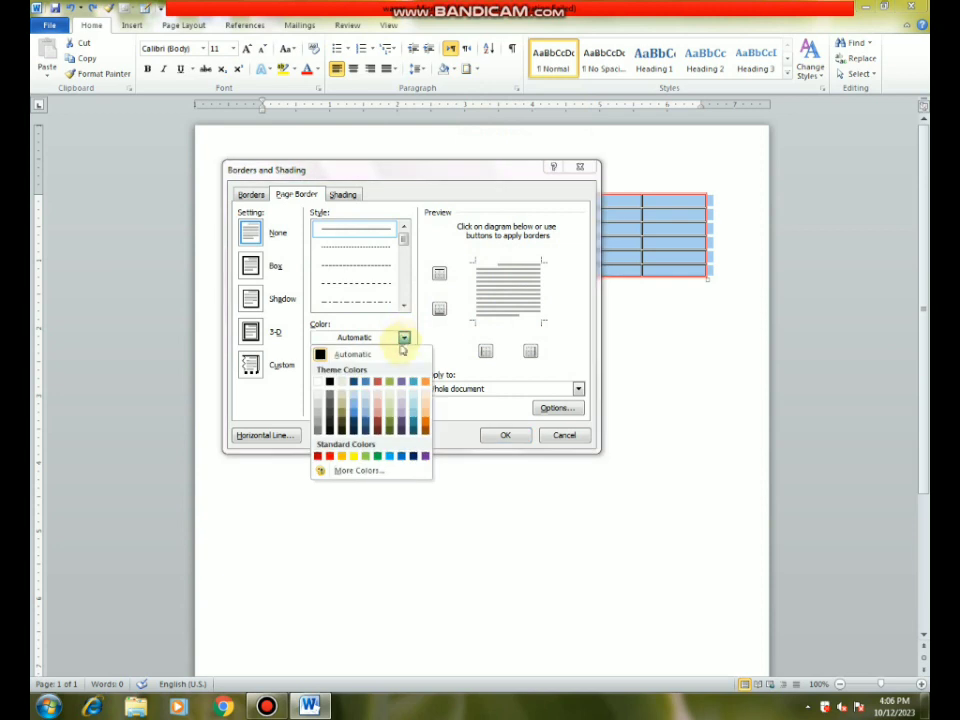
{"action": "left_click", "coordinate": [377, 457]}
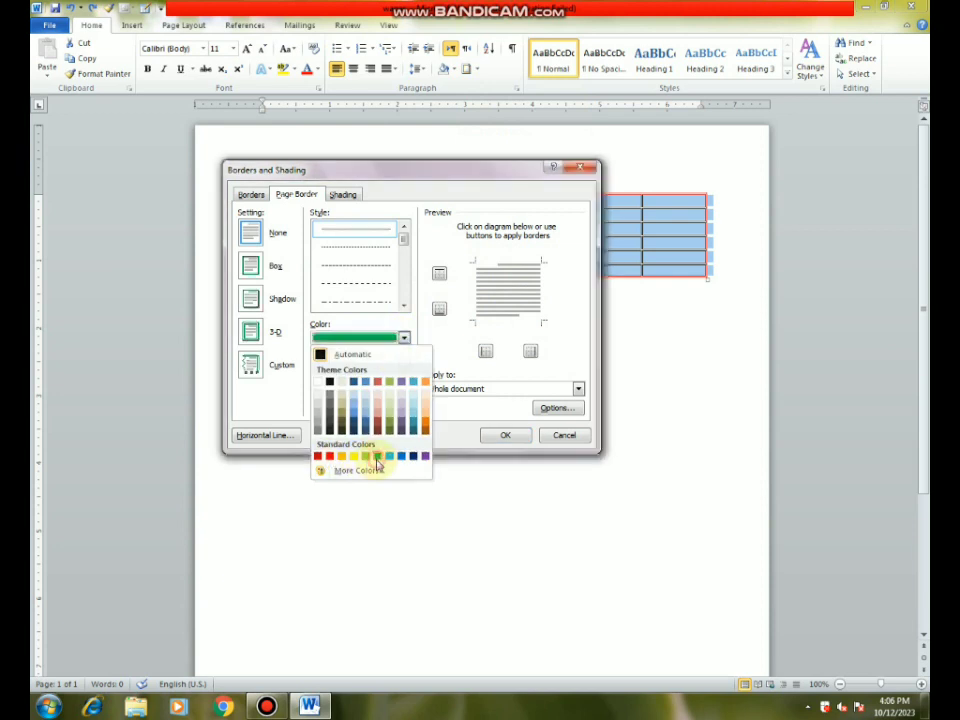
{"action": "left_click", "coordinate": [487, 275]}
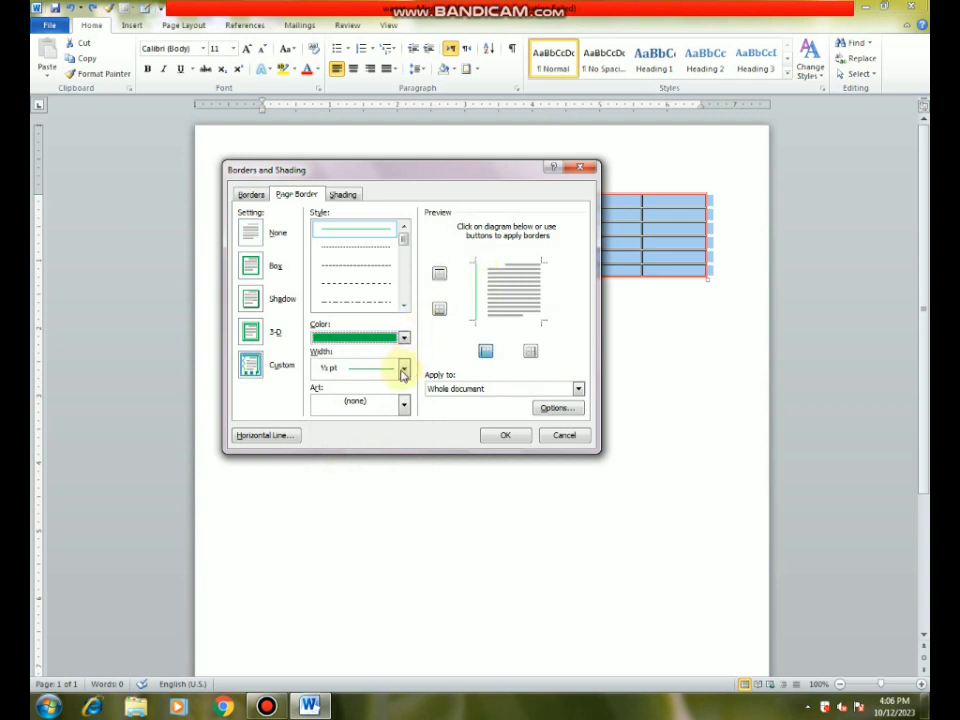
- Try the red balloon art as the page border and reset the border setting to None
{"action": "left_click", "coordinate": [391, 420]}
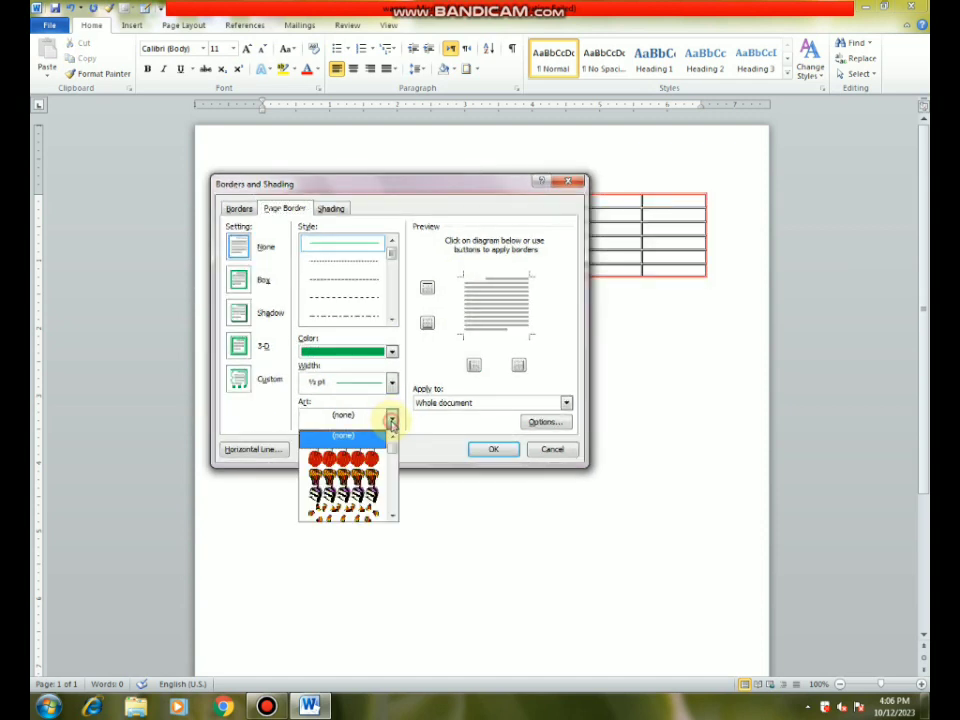
{"action": "scroll", "coordinate": [393, 455], "scroll_direction": "down", "scroll_amount": 5}
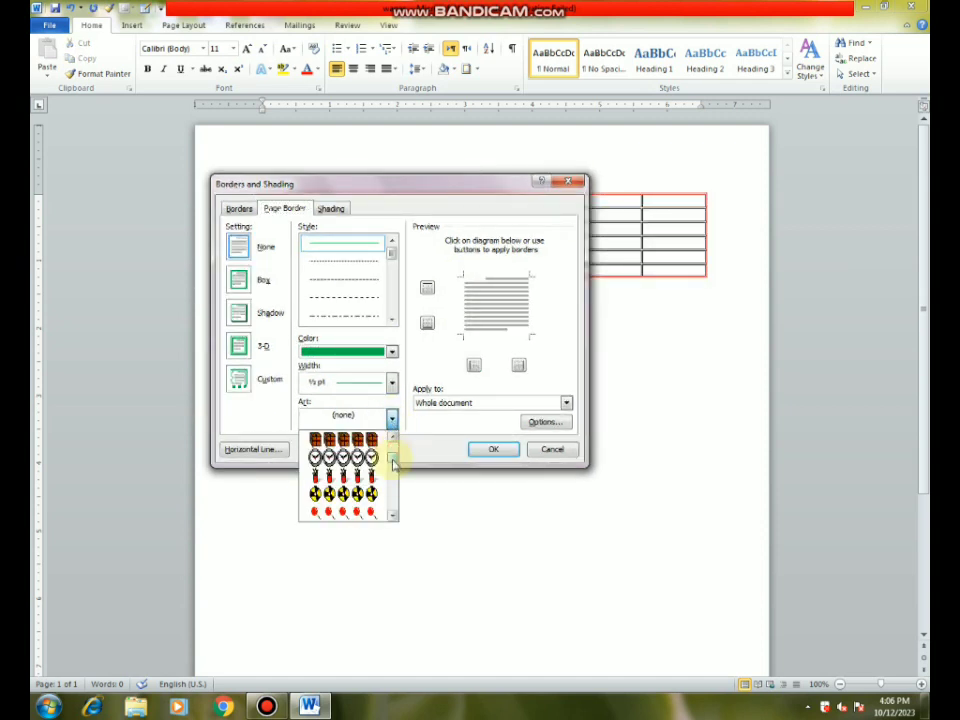
{"action": "left_click", "coordinate": [369, 512]}
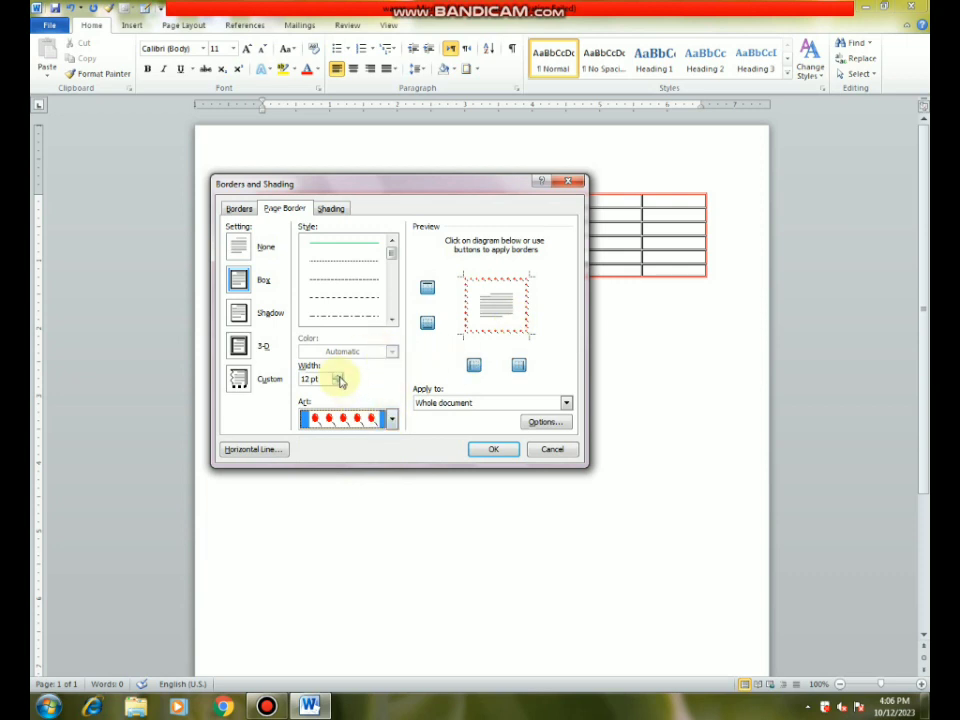
{"action": "left_click", "coordinate": [239, 250]}
- Set the page border art to none, color the box border red and apply it to the whole document
{"action": "left_click", "coordinate": [391, 419]}
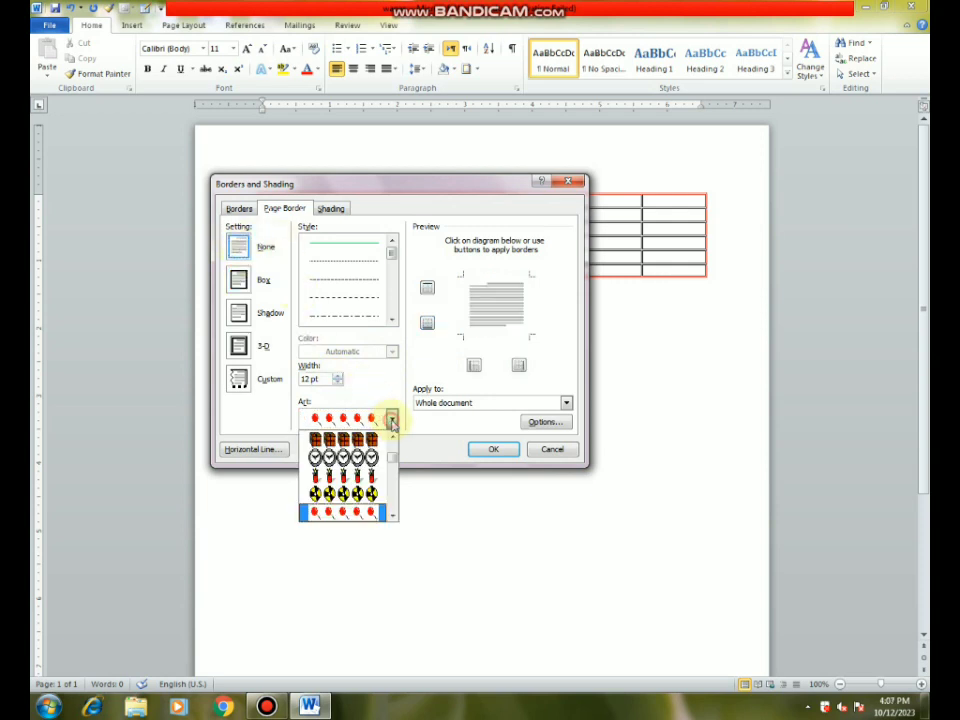
{"action": "scroll", "coordinate": [390, 450], "scroll_direction": "up", "scroll_amount": 3}
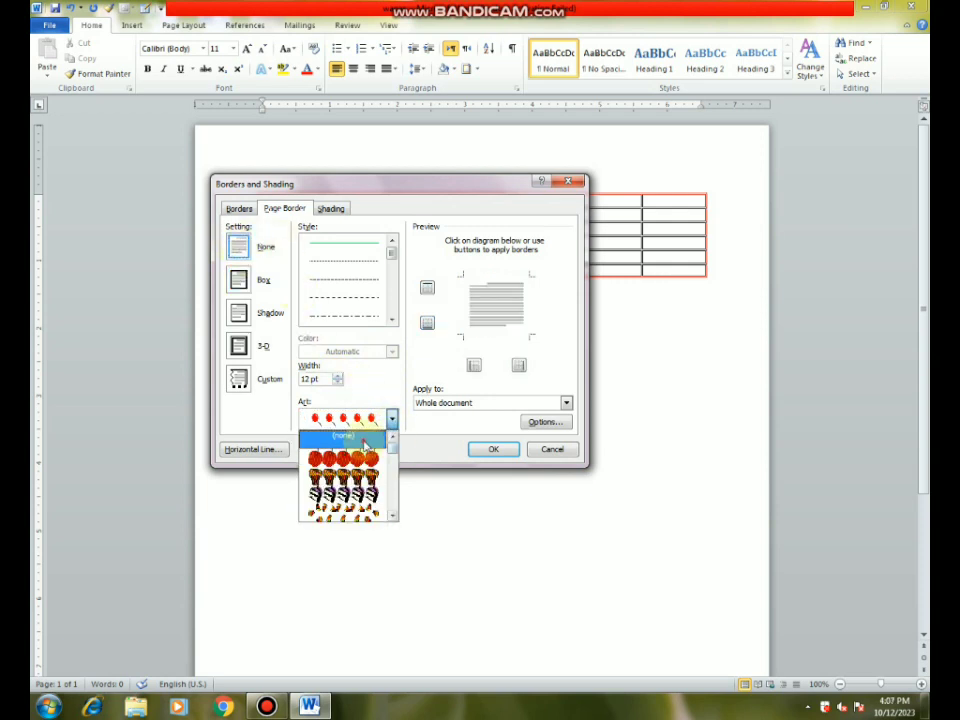
{"action": "left_click", "coordinate": [366, 440]}
{"action": "left_click", "coordinate": [392, 351]}
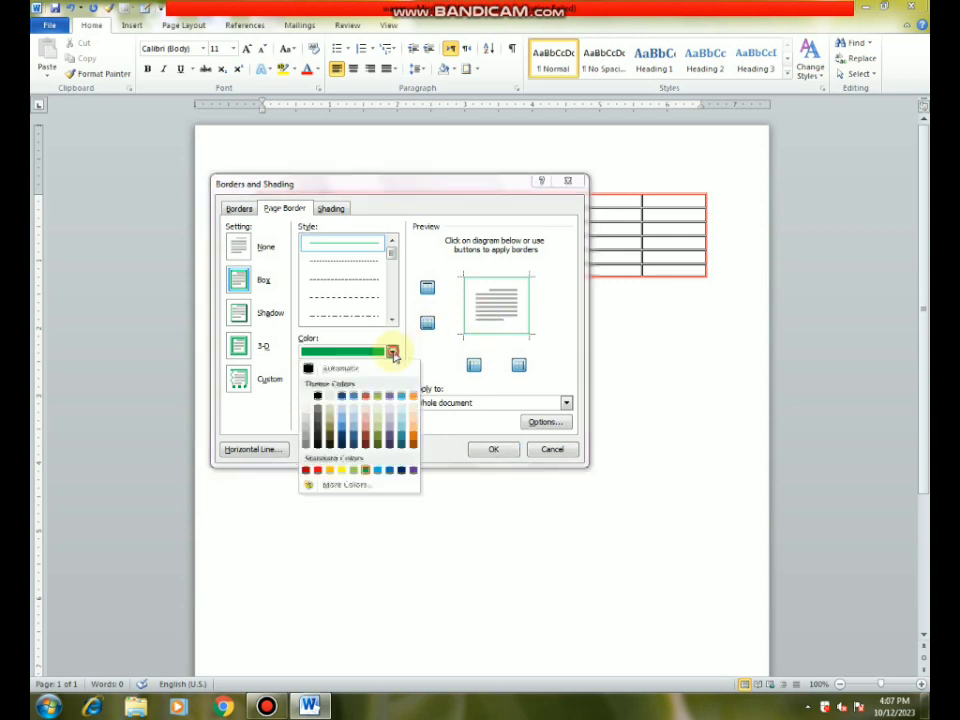
{"action": "left_click", "coordinate": [318, 472]}
{"action": "left_click", "coordinate": [494, 448]}
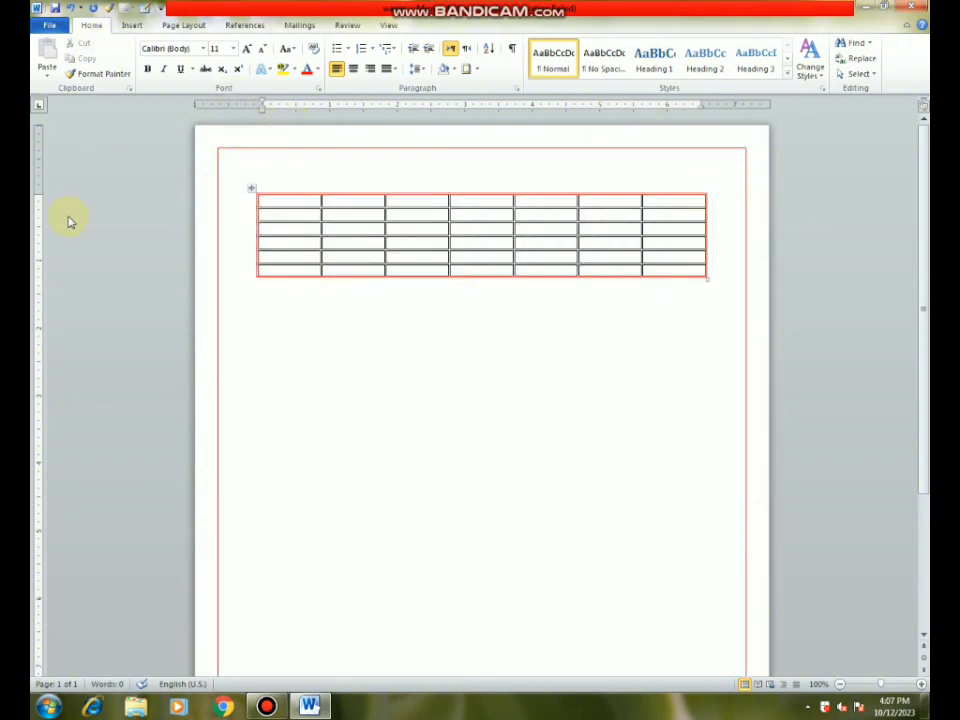
- Shade the empty paragraph below the table with a 12.5% pattern in red using Borders and Shading
{"action": "left_click", "coordinate": [479, 75]}
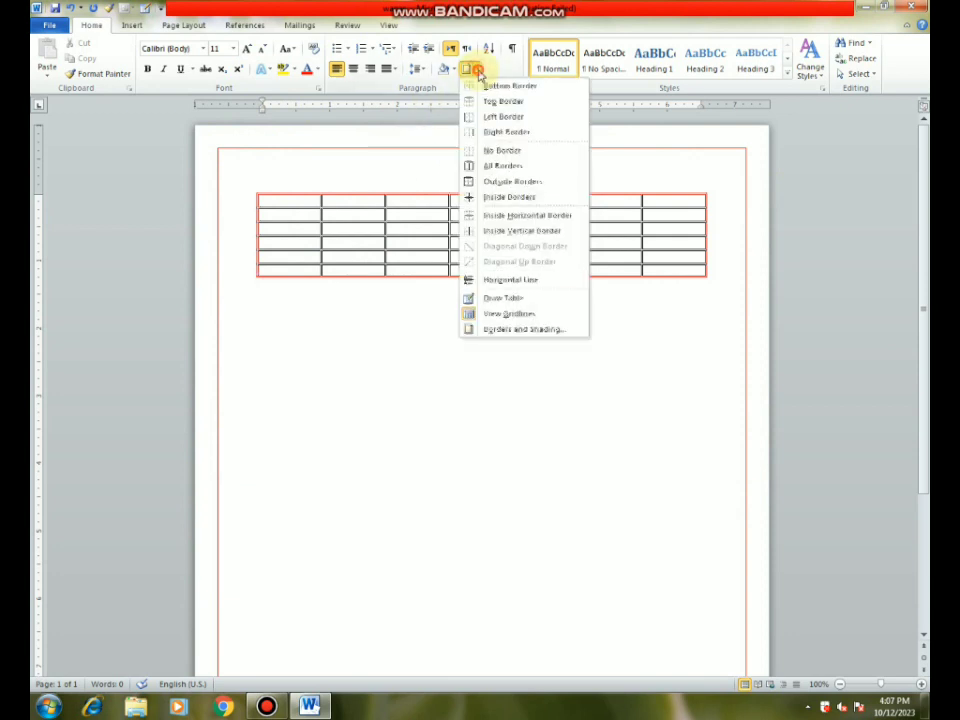
{"action": "left_click", "coordinate": [497, 330]}
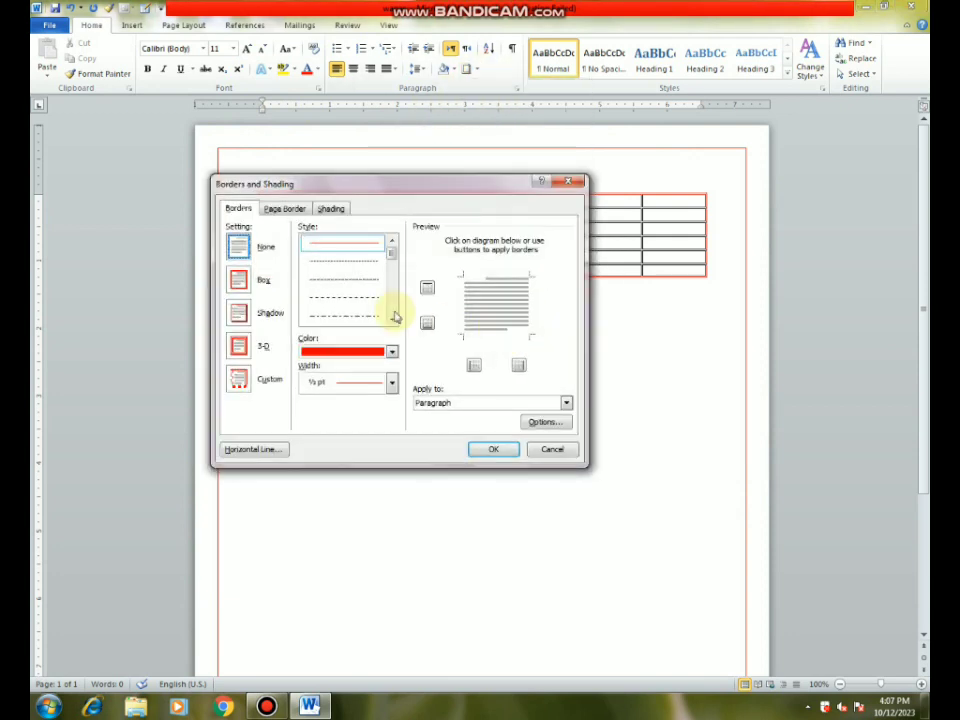
{"action": "left_click", "coordinate": [286, 210]}
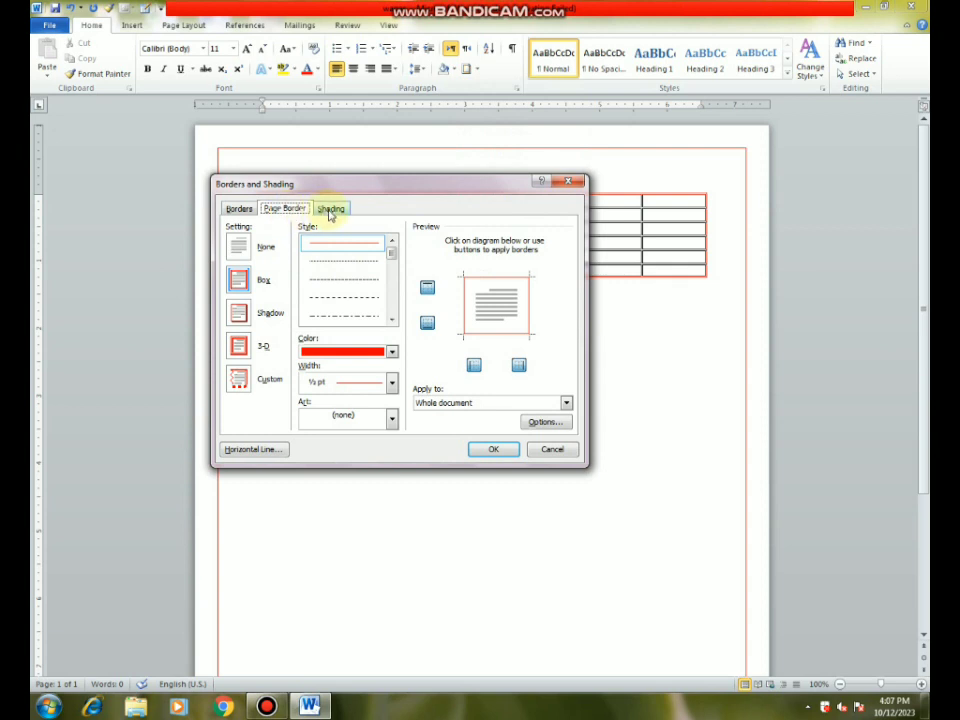
{"action": "left_click", "coordinate": [334, 209]}
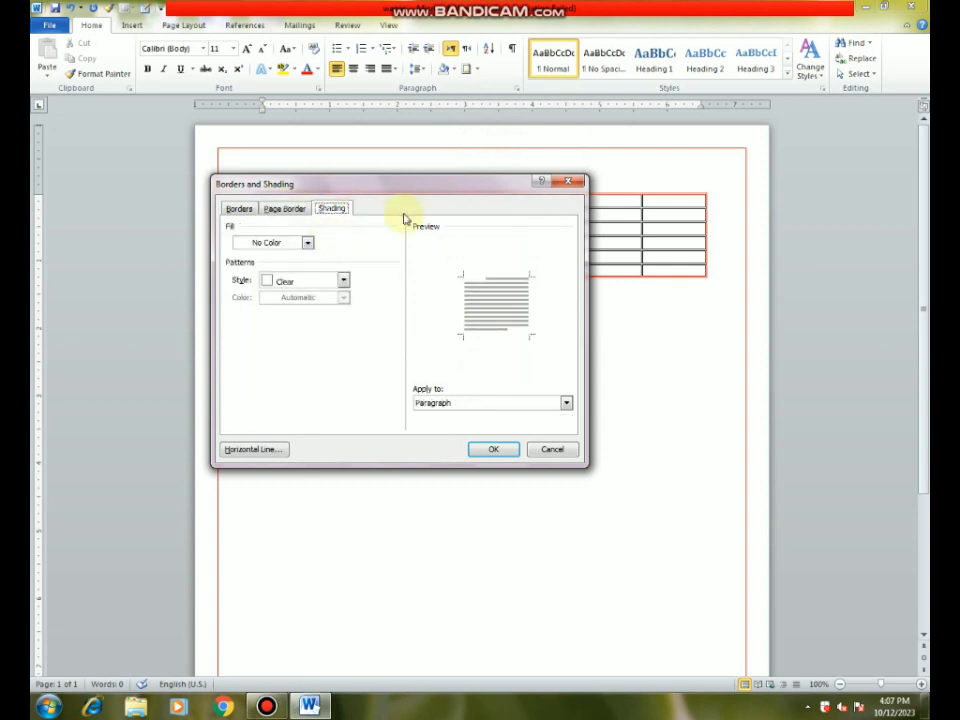
{"action": "left_click_drag", "start_coordinate": [416, 190], "coordinate": [174, 281]}
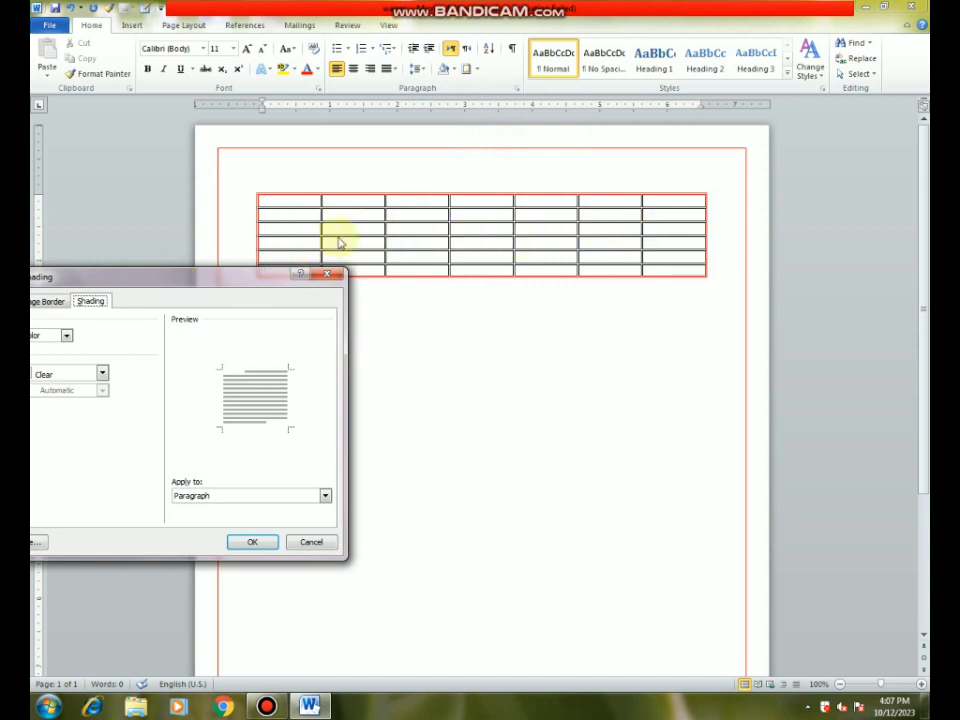
{"action": "mouse_move", "coordinate": [228, 279]}
{"action": "left_mouse_down"}
{"action": "mouse_move", "coordinate": [385, 245]}
{"action": "mouse_move", "coordinate": [416, 223]}
{"action": "left_mouse_up"}
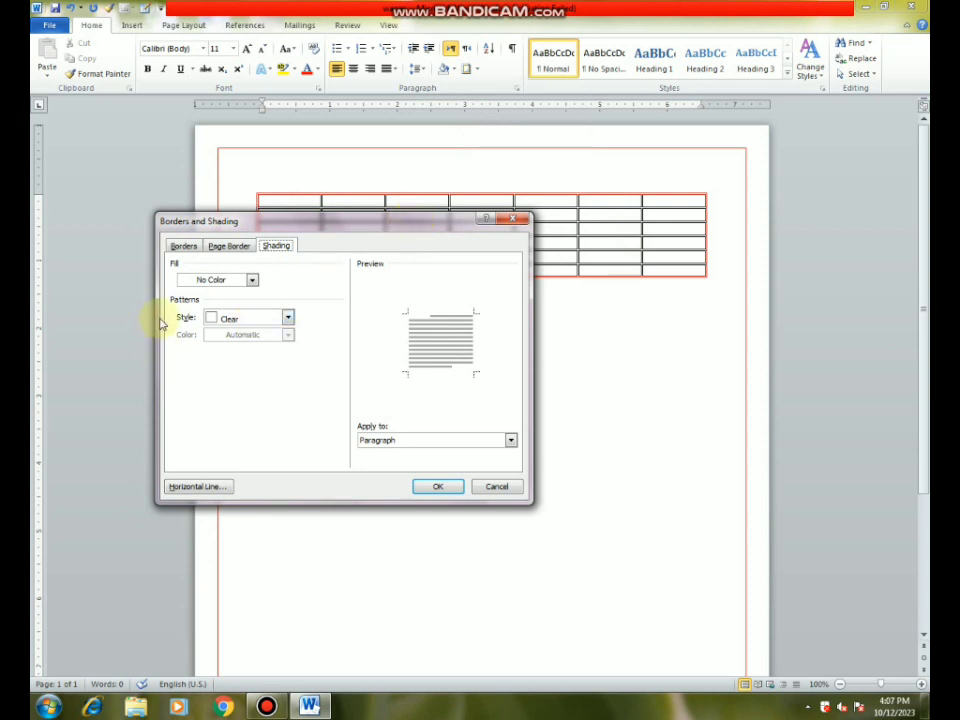
{"action": "left_click", "coordinate": [288, 318]}
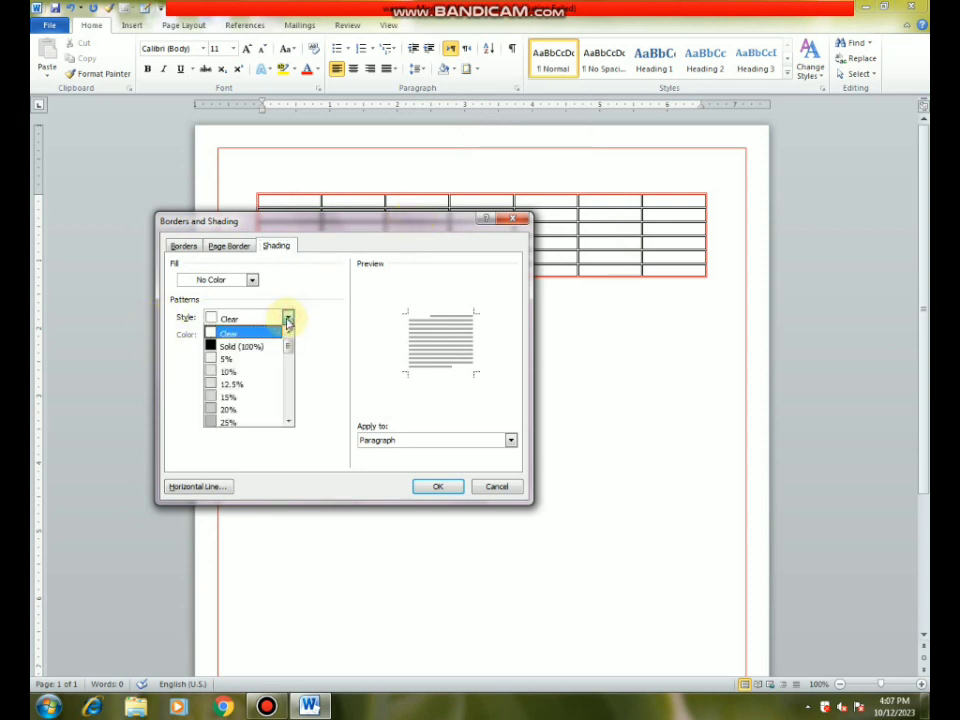
{"action": "left_click", "coordinate": [216, 383]}
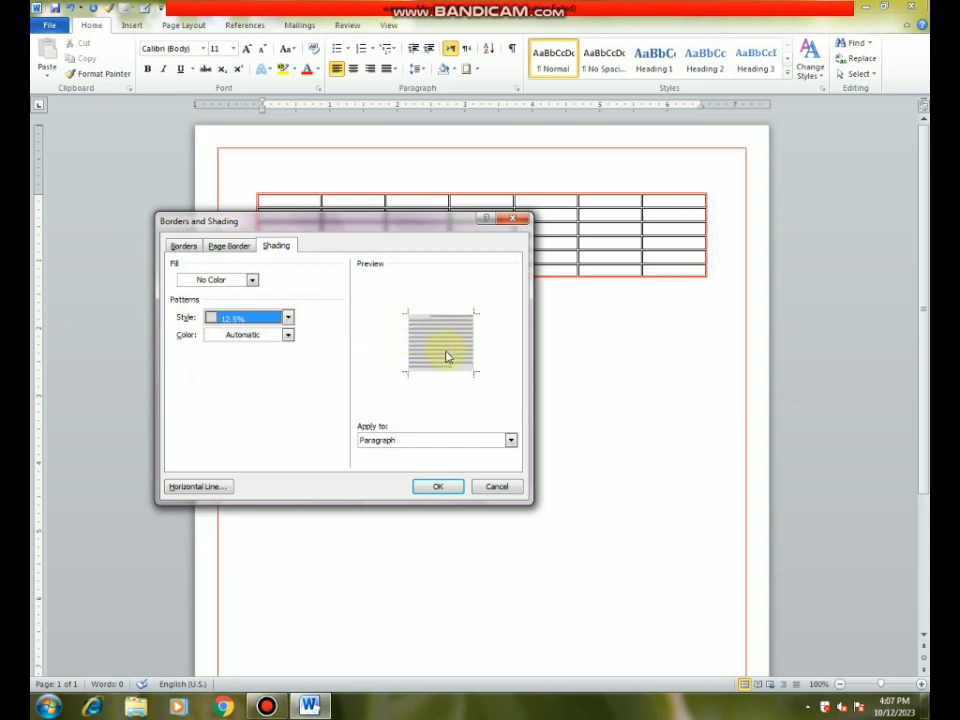
{"action": "left_click", "coordinate": [288, 336]}
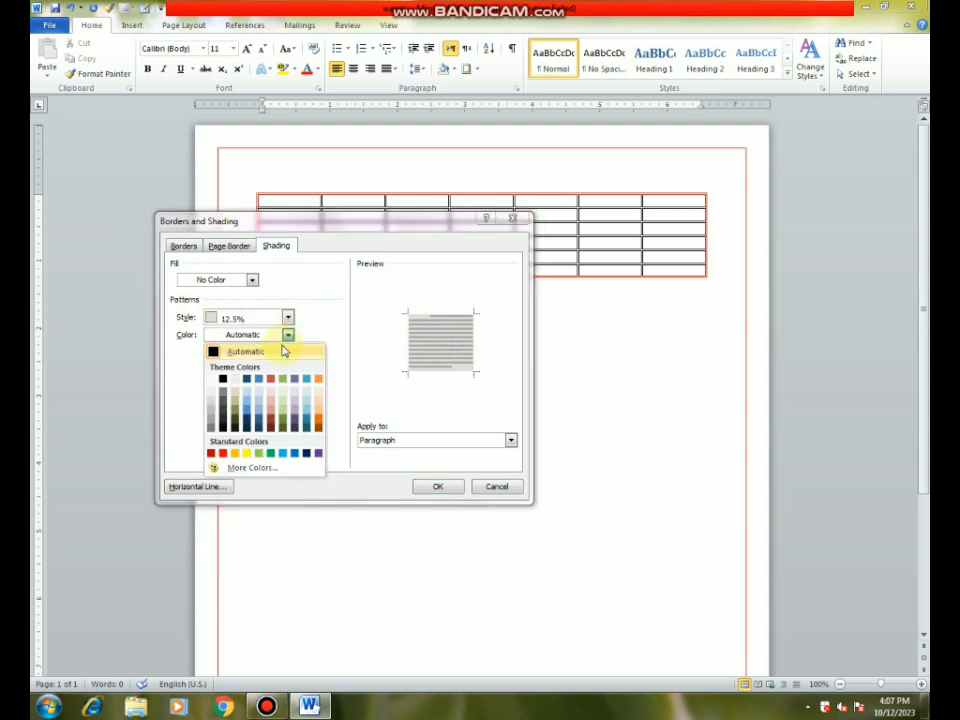
{"action": "left_click", "coordinate": [222, 455]}
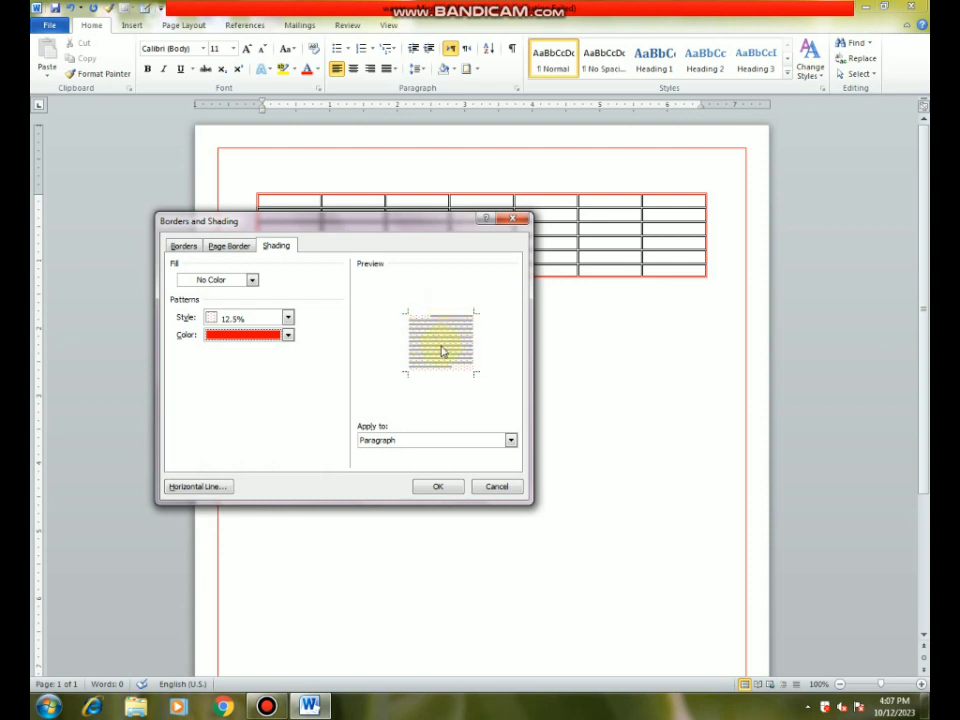
{"action": "left_click", "coordinate": [437, 486]}
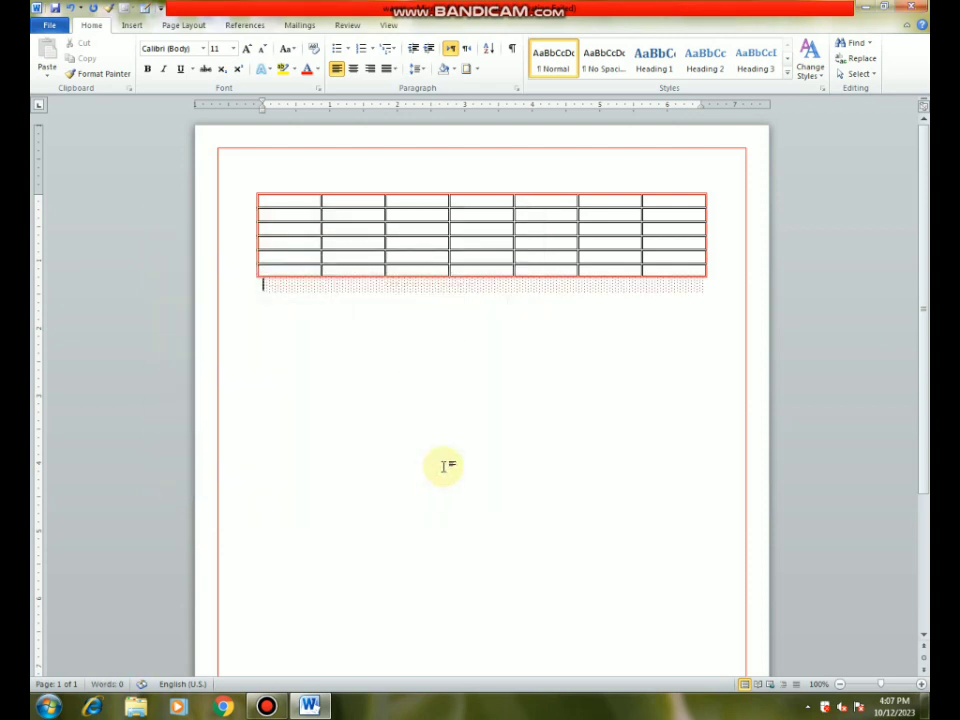
- Increase the height of the table's first row to about 1.2 inches
{"action": "left_click_drag", "start_coordinate": [262, 208], "coordinate": [381, 278]}
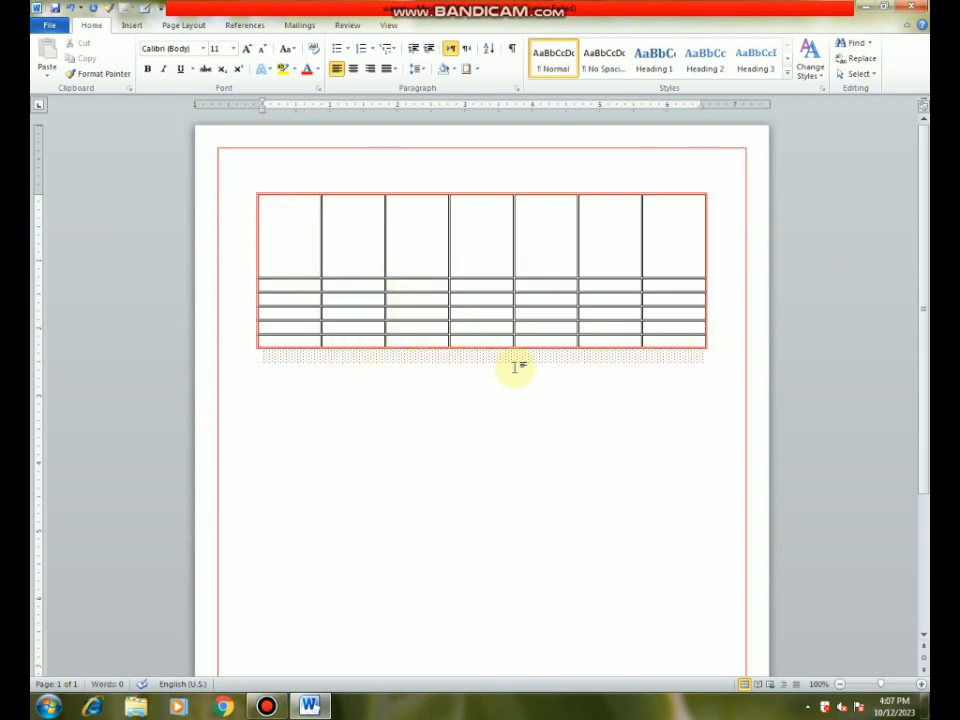
{"action": "left_click", "coordinate": [281, 216]}
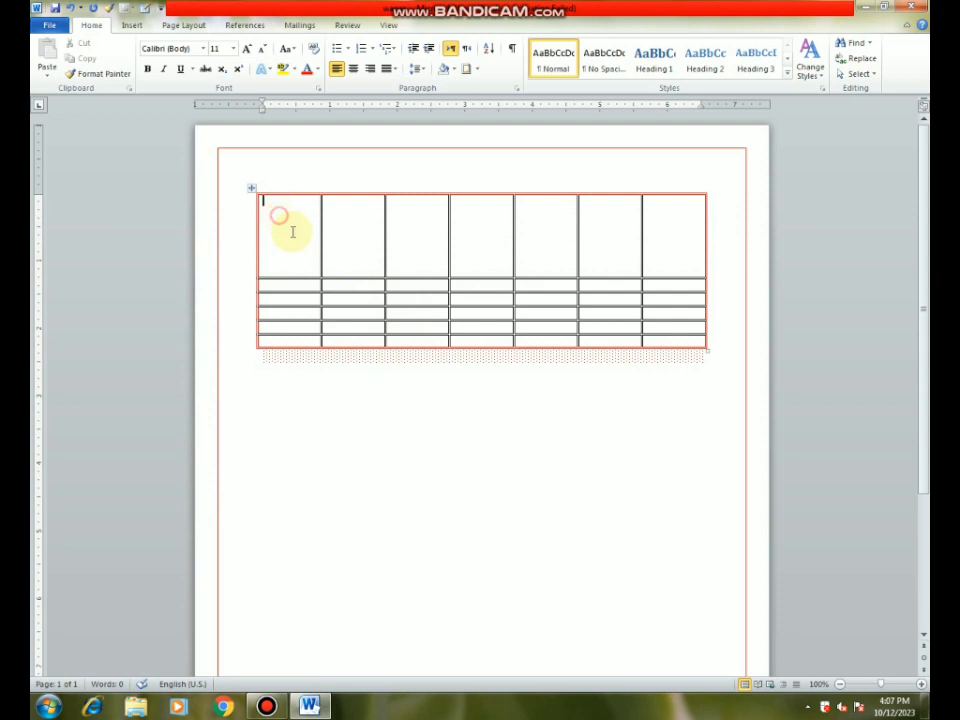
- Shade the cells in the table's first five rows with a 12.5% pattern in light green using Borders and Shading
{"action": "left_click_drag", "start_coordinate": [281, 208], "coordinate": [681, 332]}
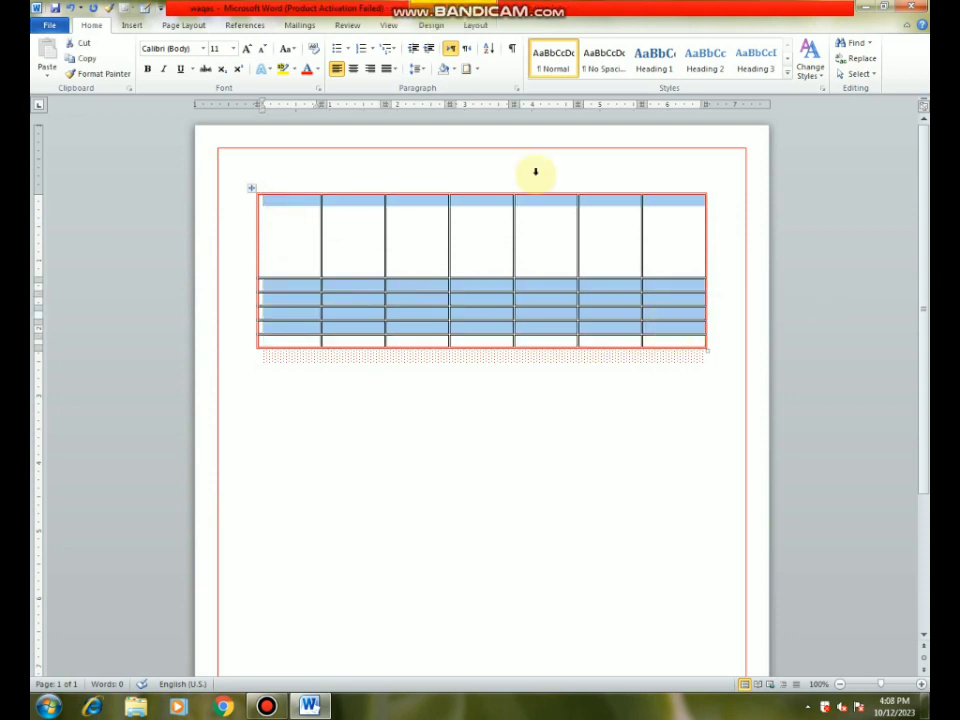
{"action": "left_click", "coordinate": [475, 68]}
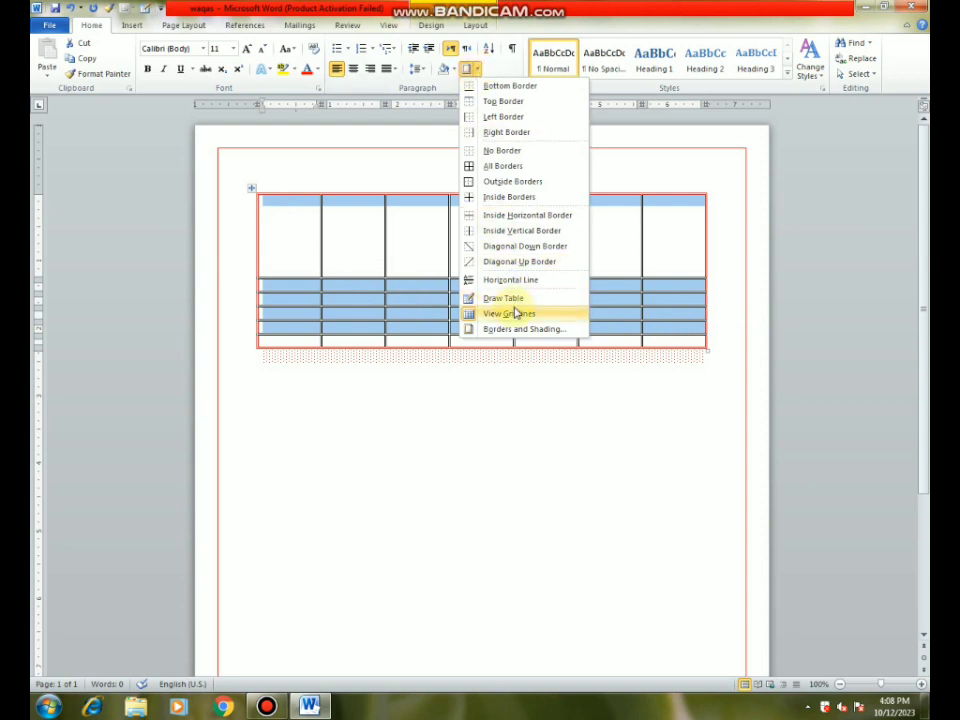
{"action": "left_click", "coordinate": [491, 328]}
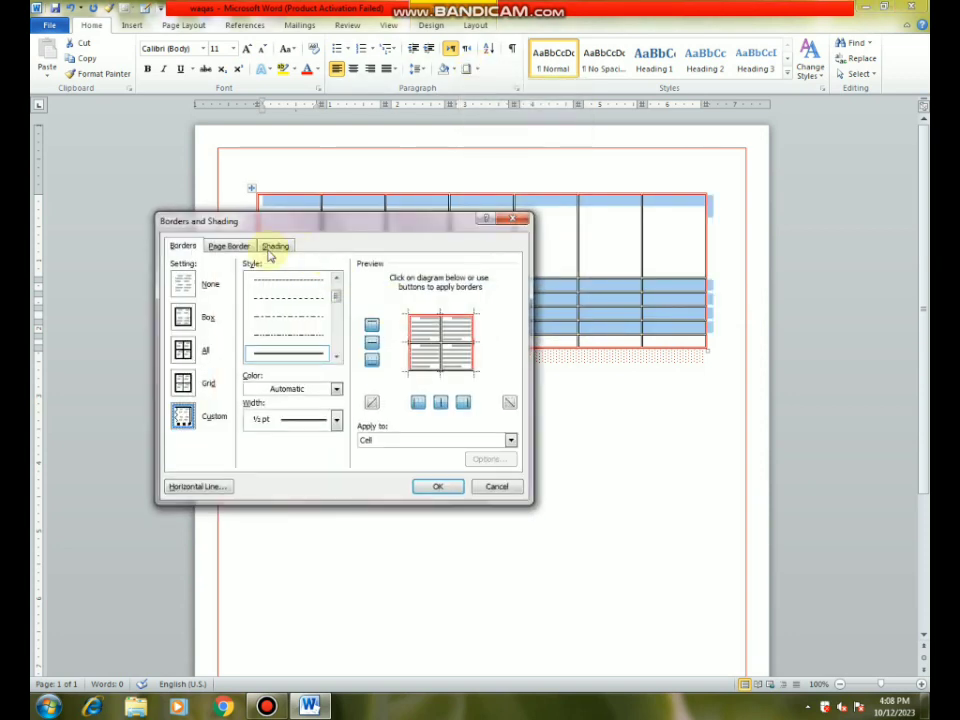
{"action": "left_click", "coordinate": [273, 247]}
{"action": "left_click", "coordinate": [287, 317]}
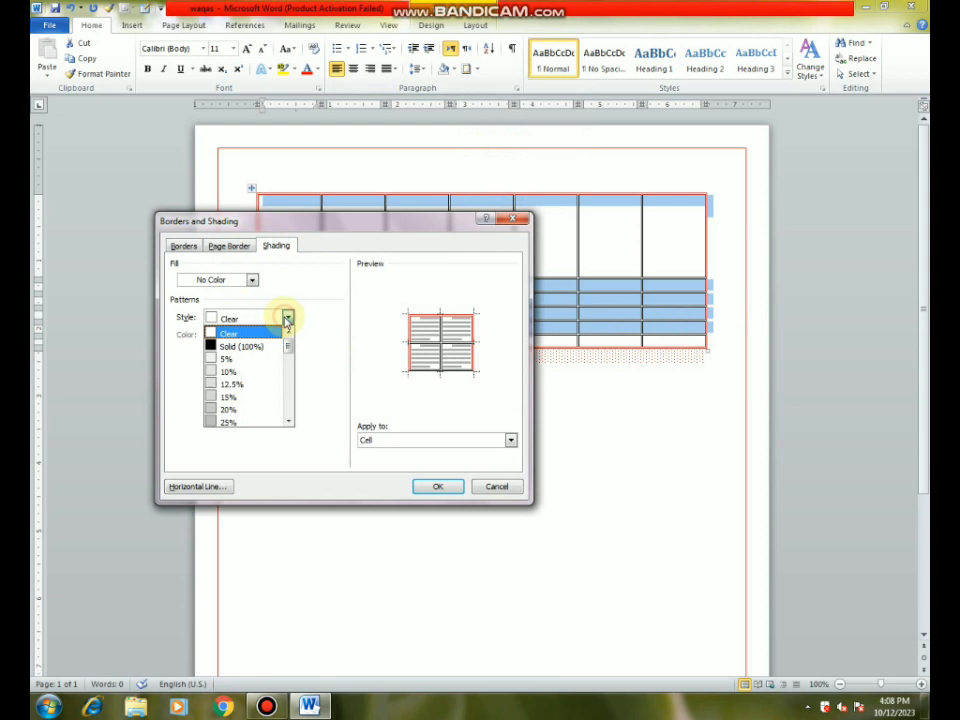
{"action": "left_click", "coordinate": [232, 383]}
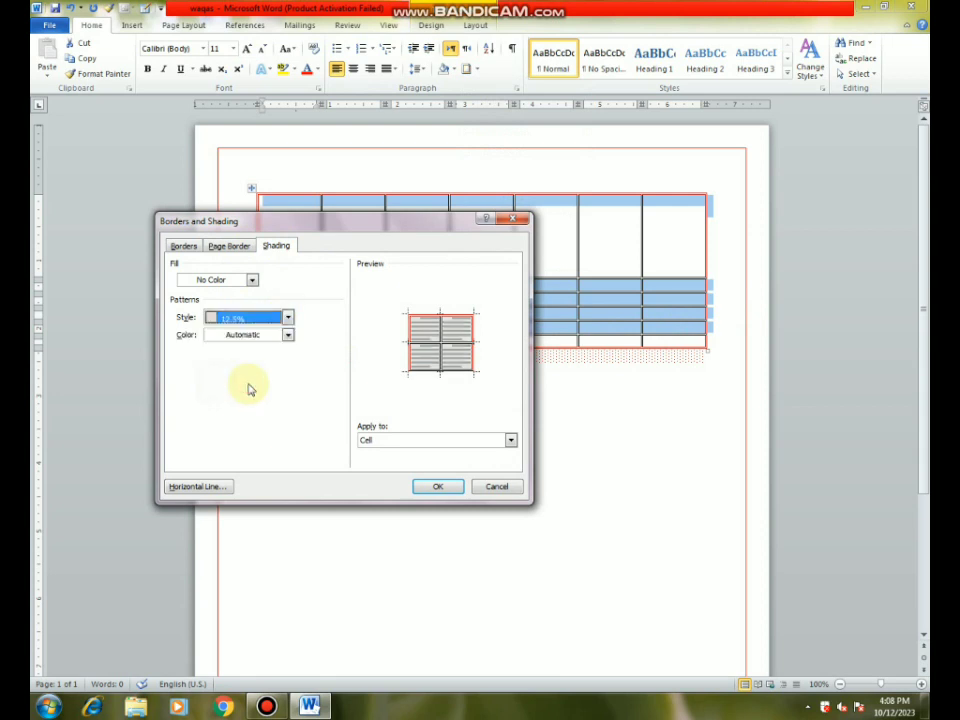
{"action": "left_click", "coordinate": [288, 336]}
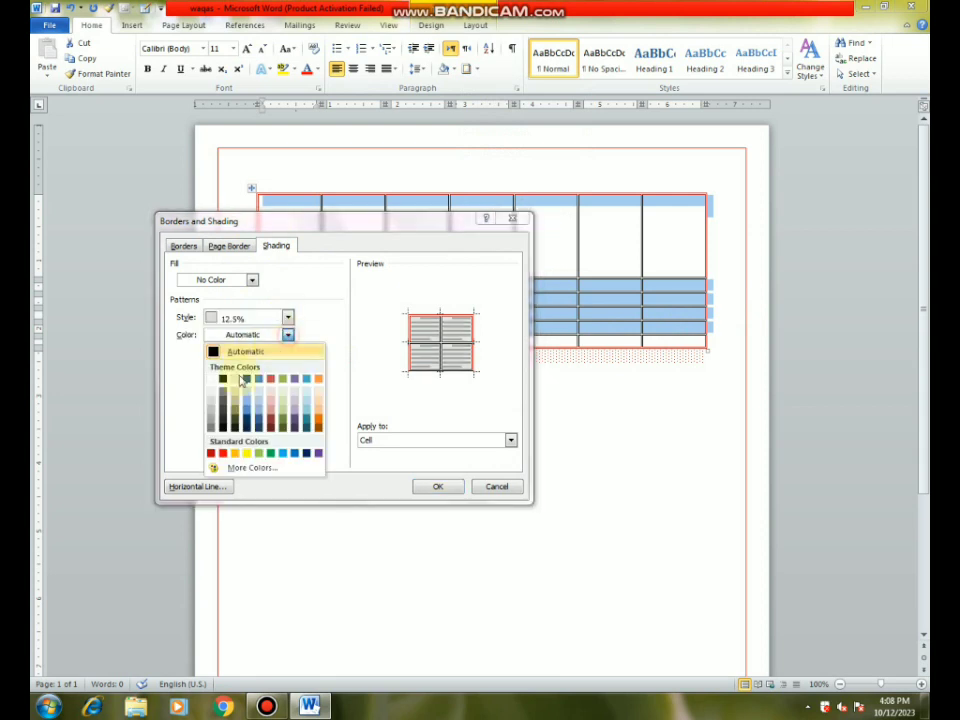
{"action": "left_click", "coordinate": [259, 454]}
{"action": "left_click", "coordinate": [440, 487]}
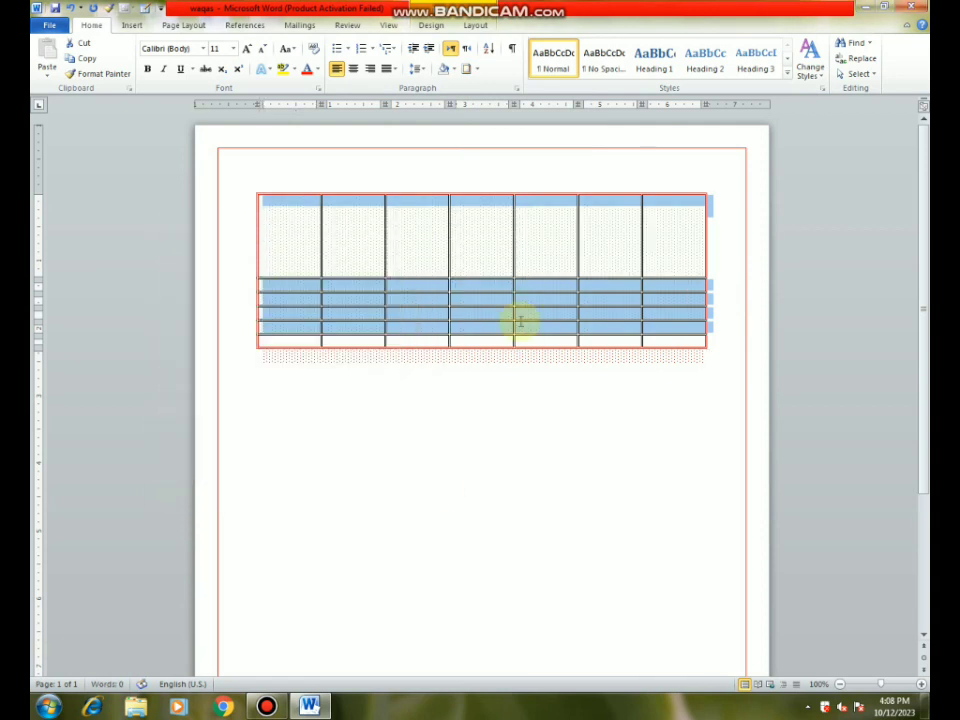
- Resize the whole table to about 6.4 inches wide and 3.3 inches tall
{"action": "left_click", "coordinate": [505, 285]}
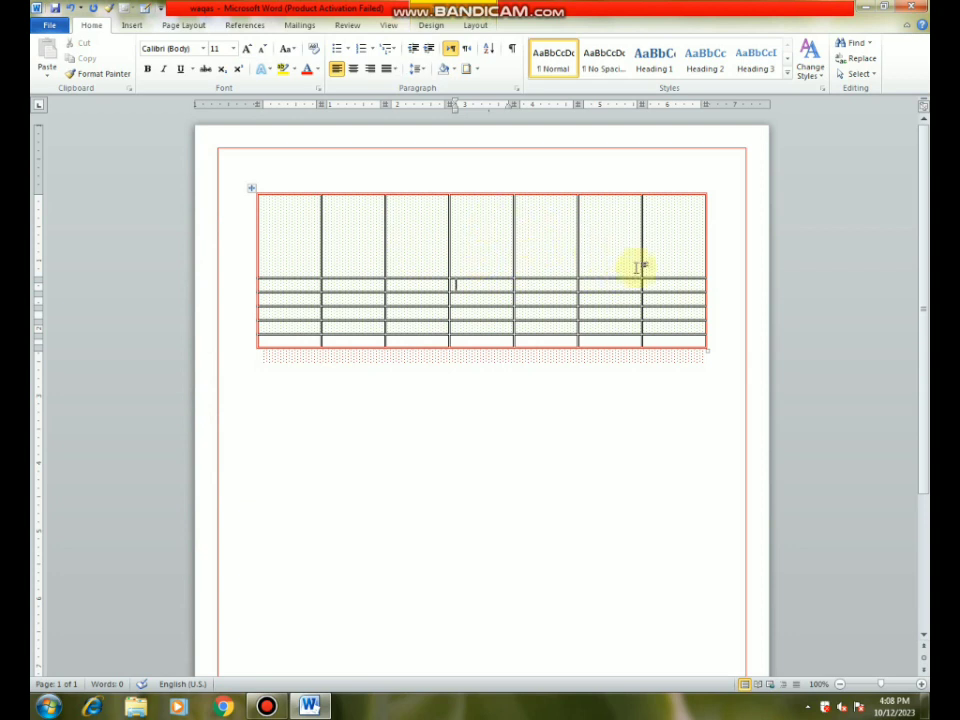
{"action": "left_click_drag", "start_coordinate": [709, 352], "coordinate": [690, 421]}
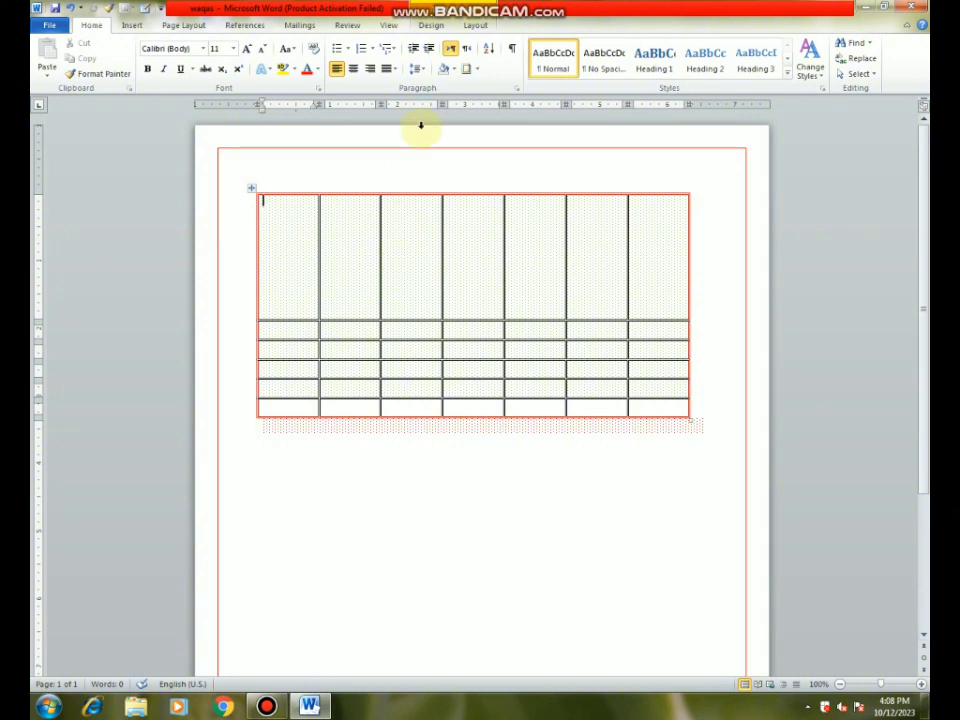
- Fill the whole table with the standard red shading color using Borders and Shading
{"action": "left_click", "coordinate": [478, 69]}
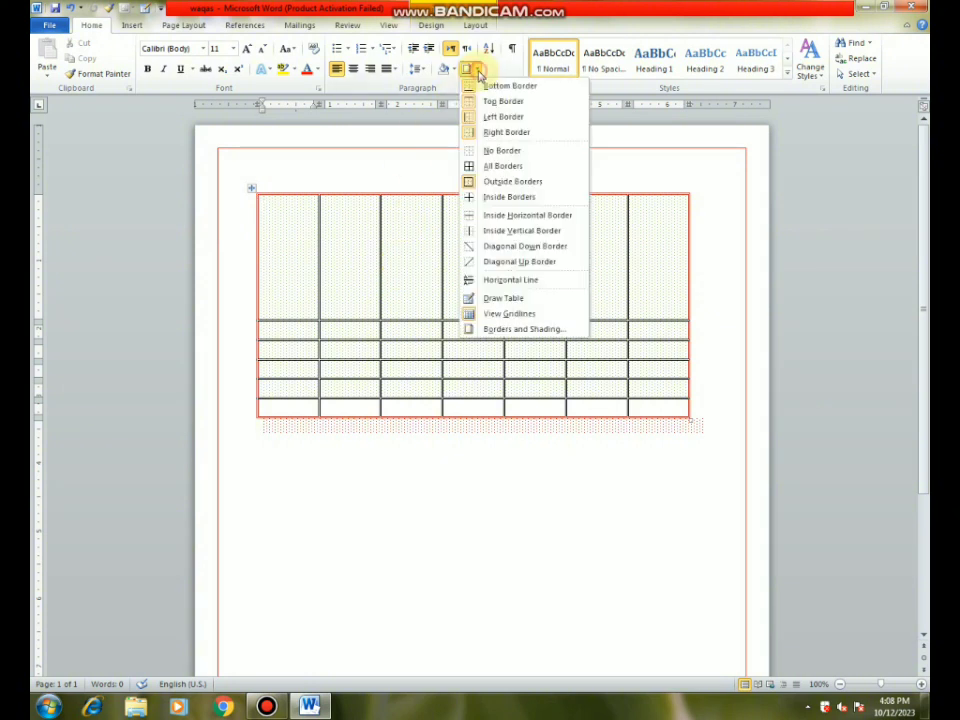
{"action": "left_click", "coordinate": [503, 332]}
{"action": "left_click_drag", "start_coordinate": [350, 222], "coordinate": [326, 258]}
{"action": "mouse_move", "coordinate": [288, 313]}
{"action": "left_mouse_down"}
{"action": "mouse_move", "coordinate": [349, 311]}
{"action": "mouse_move", "coordinate": [362, 281]}
{"action": "left_mouse_up"}
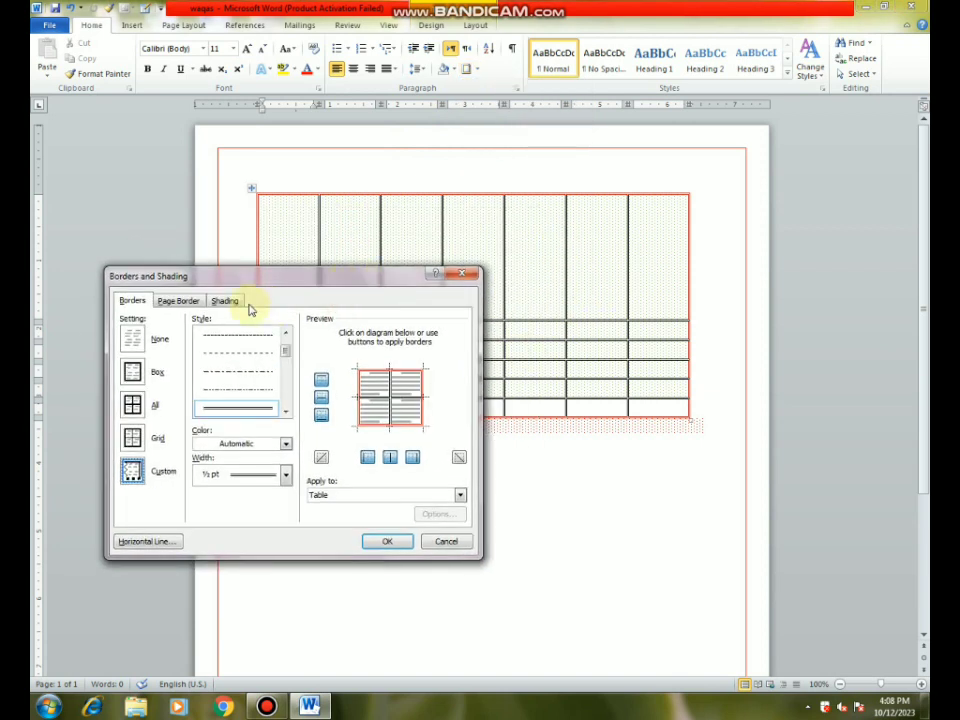
{"action": "left_click", "coordinate": [224, 301]}
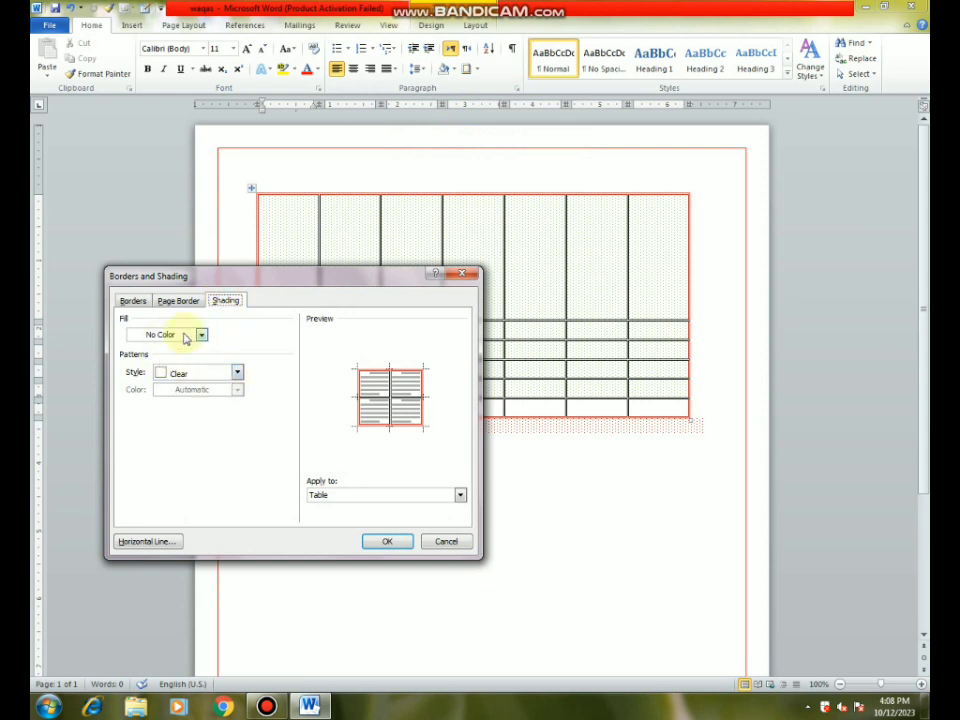
{"action": "left_click", "coordinate": [201, 336]}
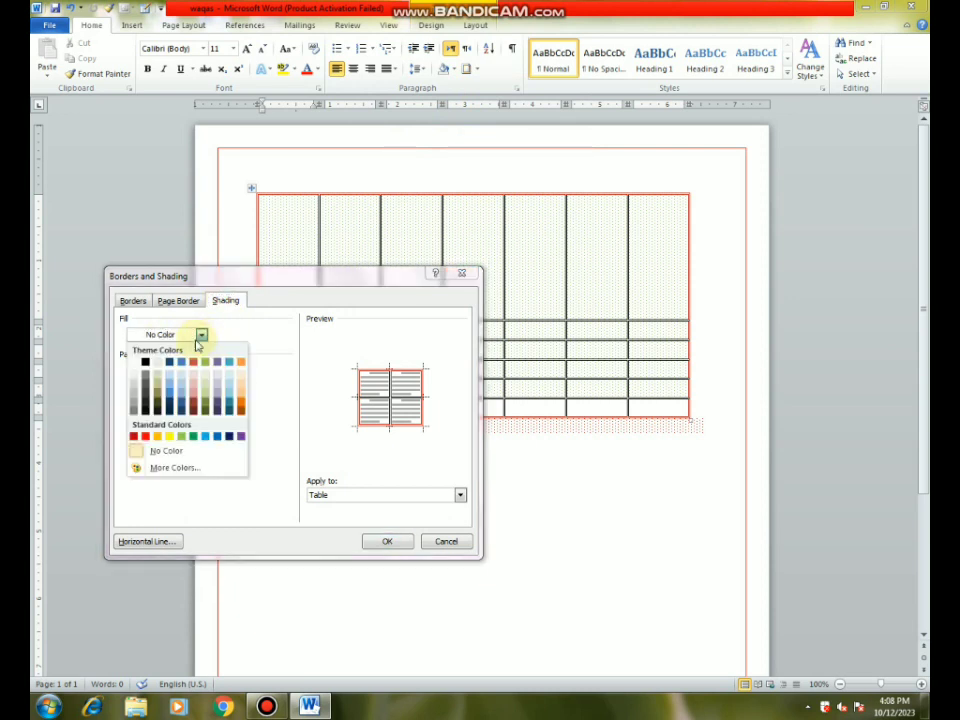
{"action": "left_click", "coordinate": [145, 437]}
{"action": "left_click", "coordinate": [387, 541]}
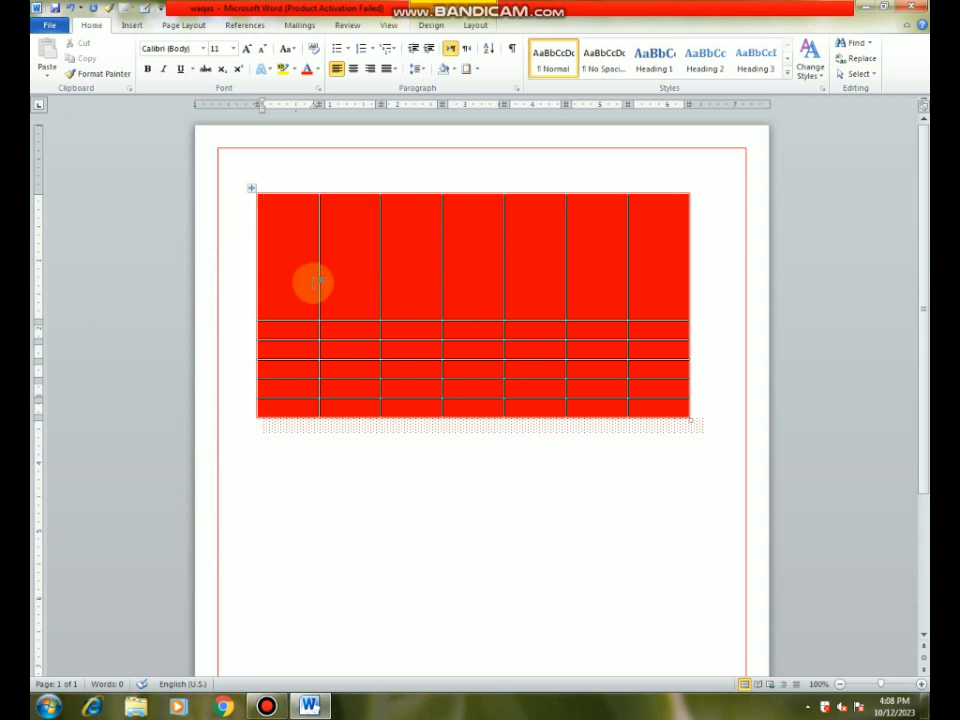
- Change the whole table's shading fill to white in Borders and Shading
{"action": "left_click", "coordinate": [476, 68]}
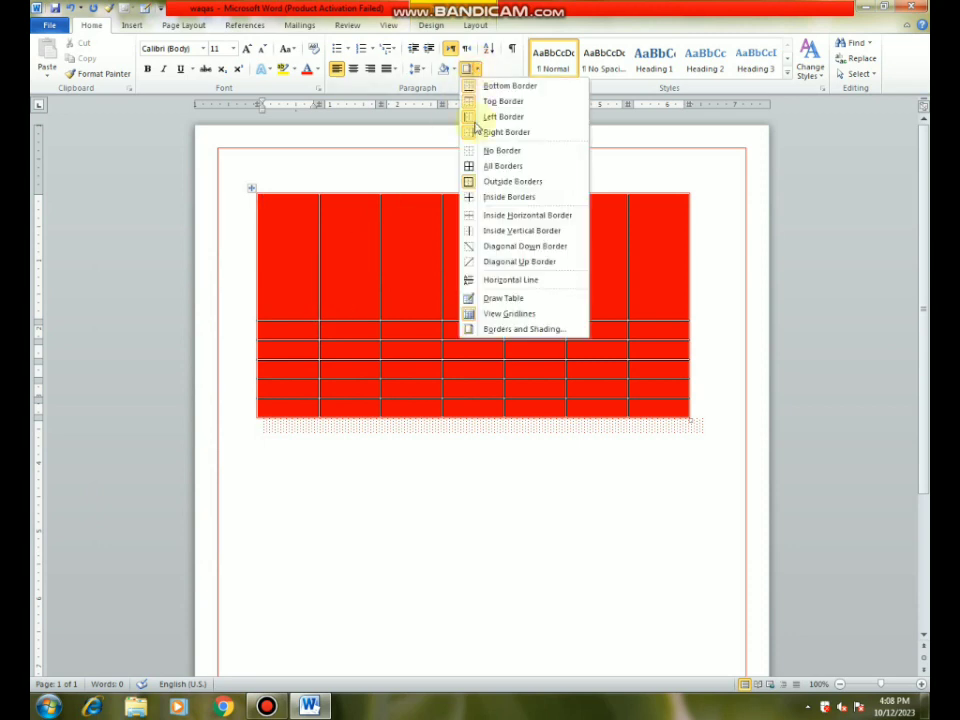
{"action": "left_click", "coordinate": [500, 329]}
{"action": "left_click", "coordinate": [224, 300]}
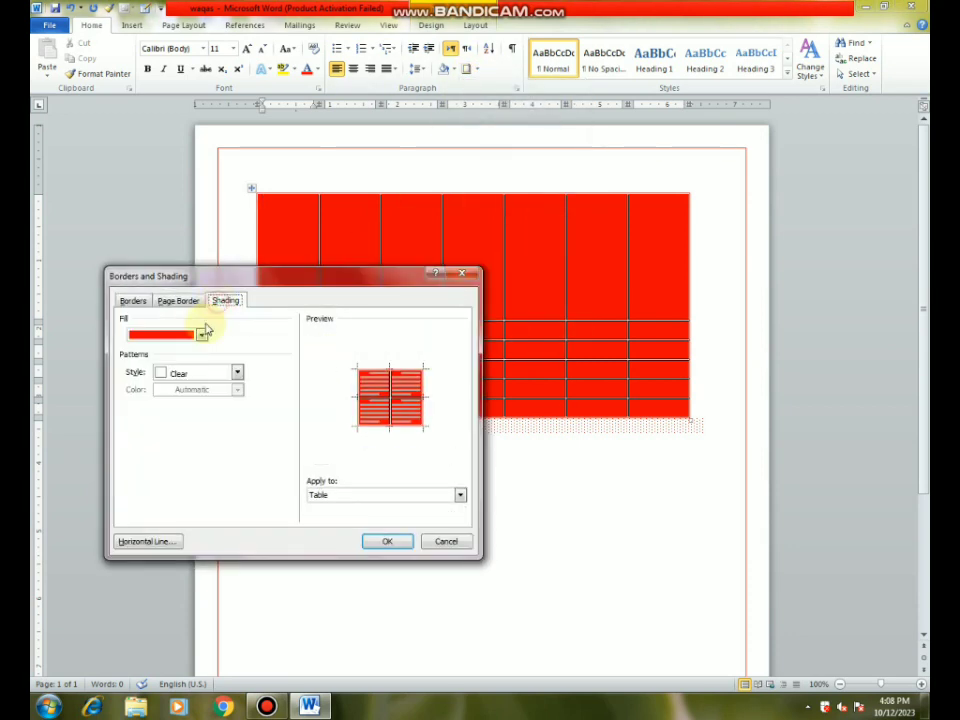
{"action": "left_click", "coordinate": [202, 334]}
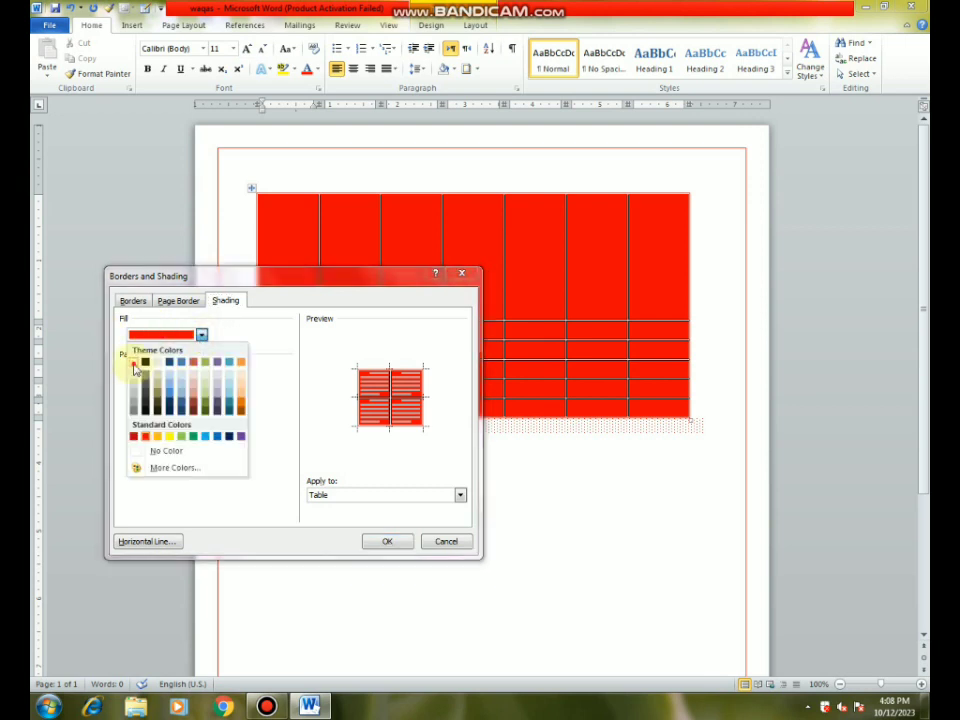
{"action": "left_click", "coordinate": [135, 364]}
{"action": "left_click", "coordinate": [386, 540]}
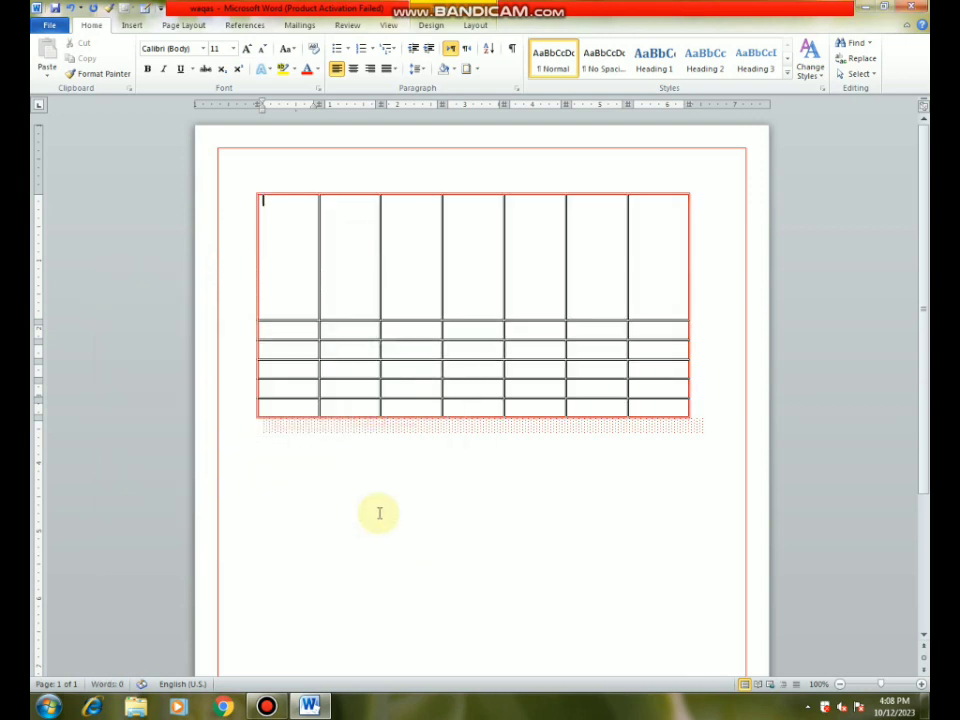
- Review the table's shading, page border and table border settings in Borders and Shading
{"action": "left_click", "coordinate": [479, 70]}
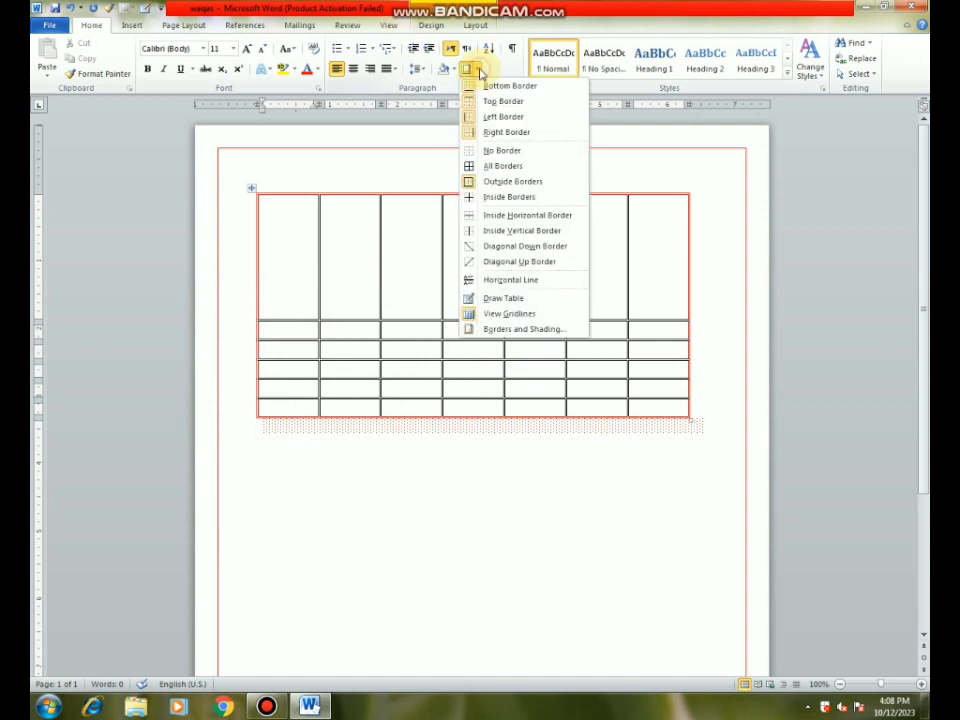
{"action": "left_click", "coordinate": [491, 332]}
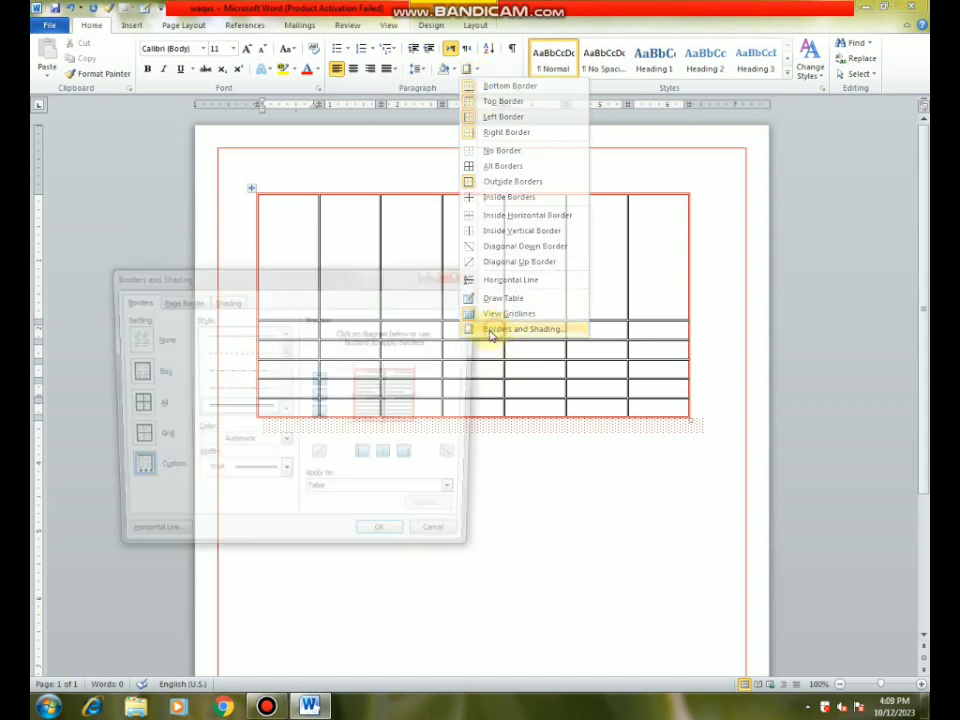
{"action": "left_click", "coordinate": [225, 300]}
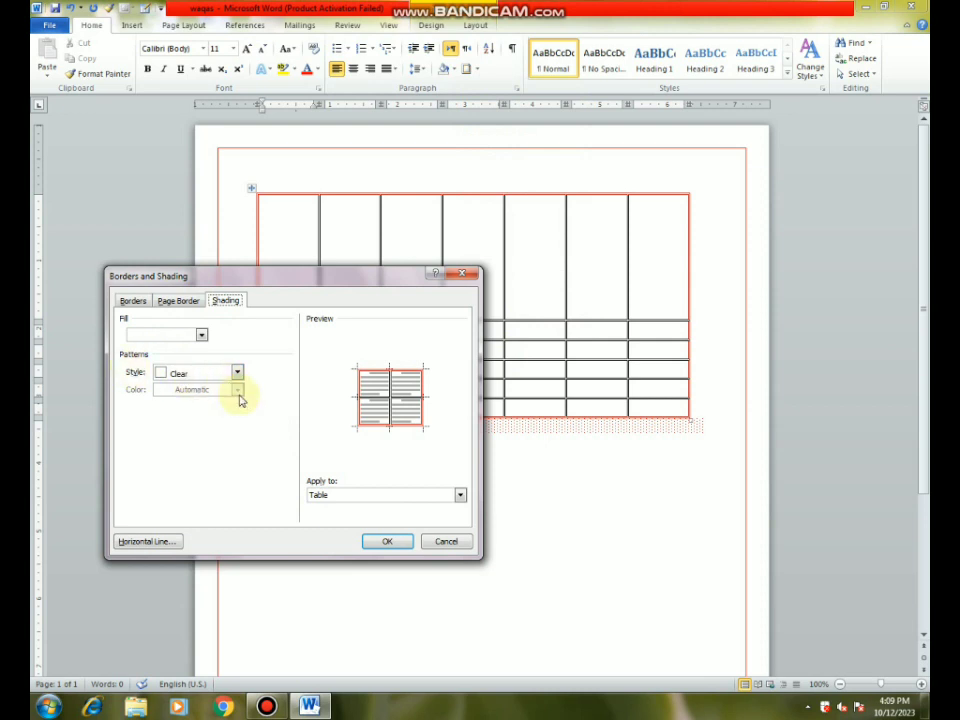
{"action": "left_click", "coordinate": [178, 300]}
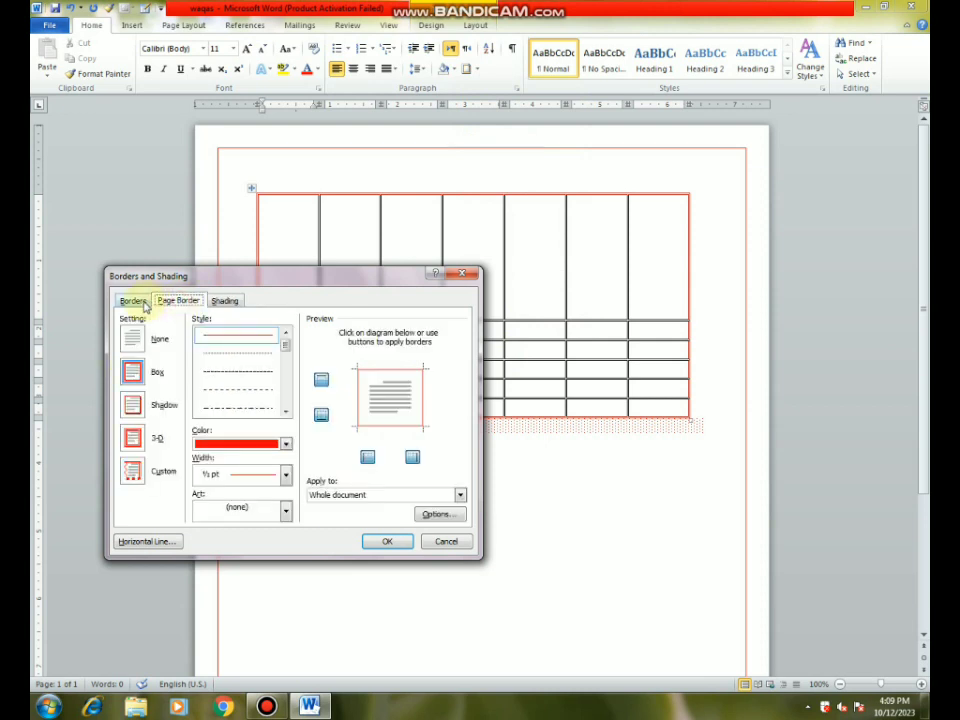
{"action": "left_click", "coordinate": [133, 300]}
{"action": "left_click_drag", "start_coordinate": [263, 281], "coordinate": [379, 268]}
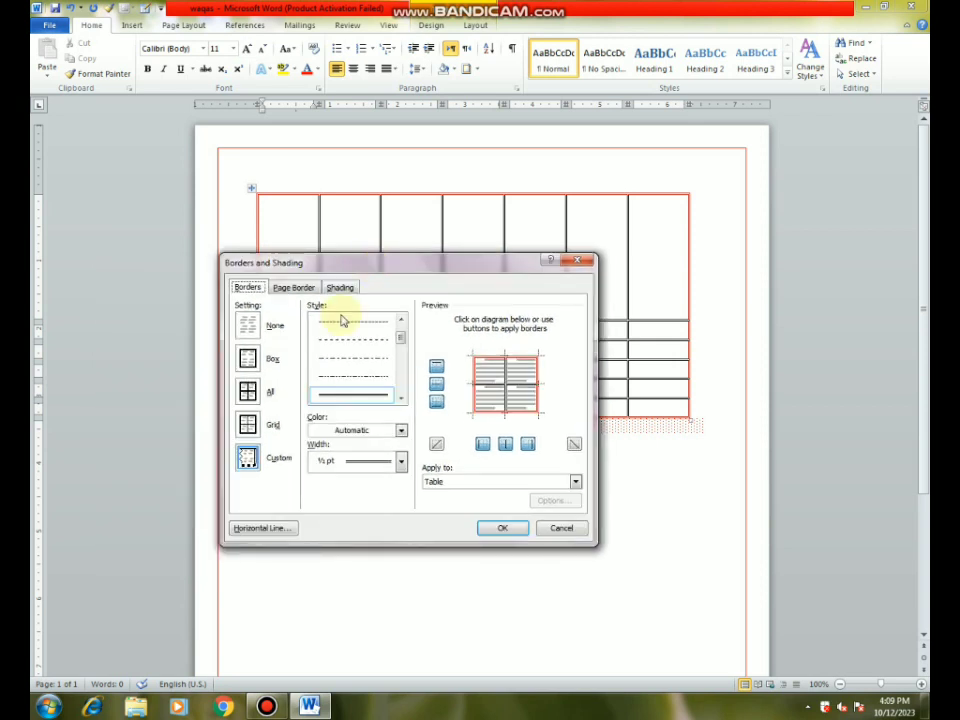
- Select the second design in the Horizontal Line gallery and browse the Pictures library for a clip to import
{"action": "left_click", "coordinate": [257, 533]}
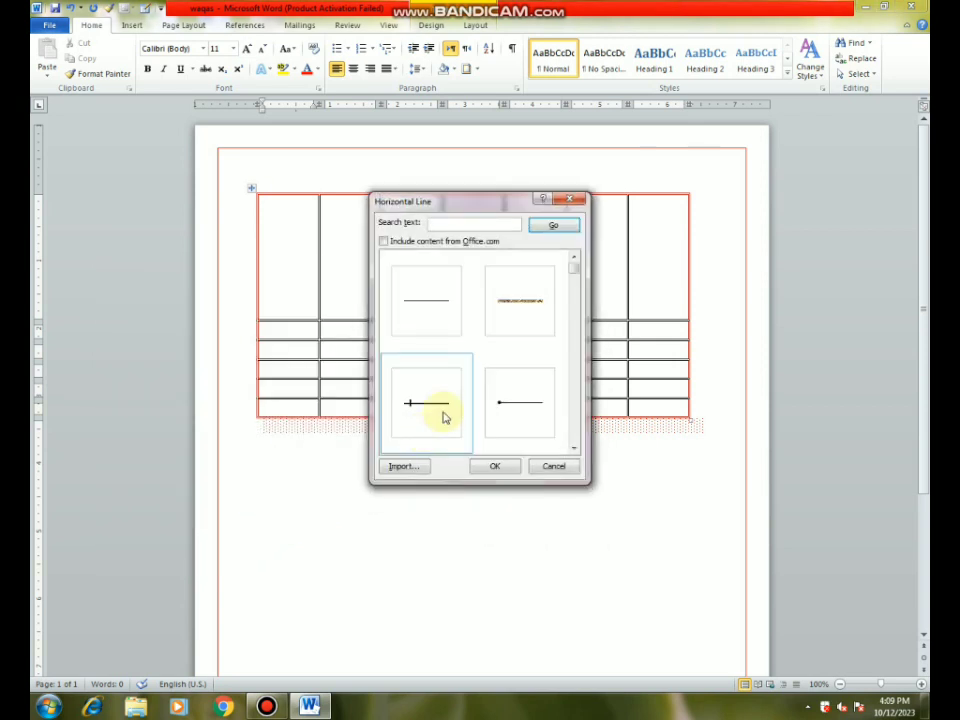
{"action": "left_click_drag", "start_coordinate": [476, 200], "coordinate": [422, 193]}
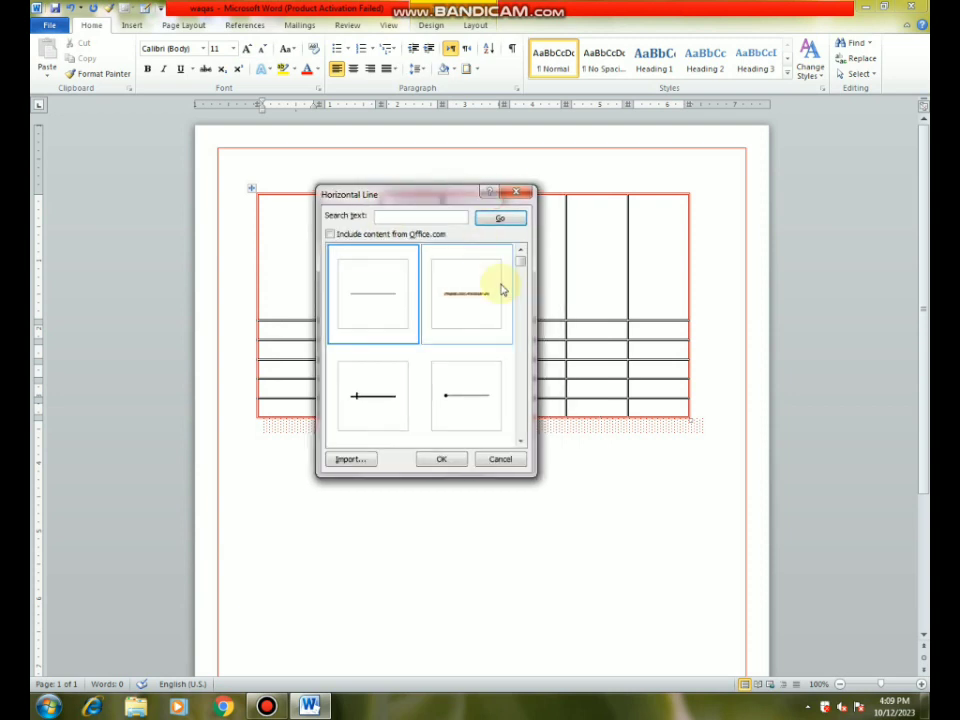
{"action": "left_click", "coordinate": [460, 305]}
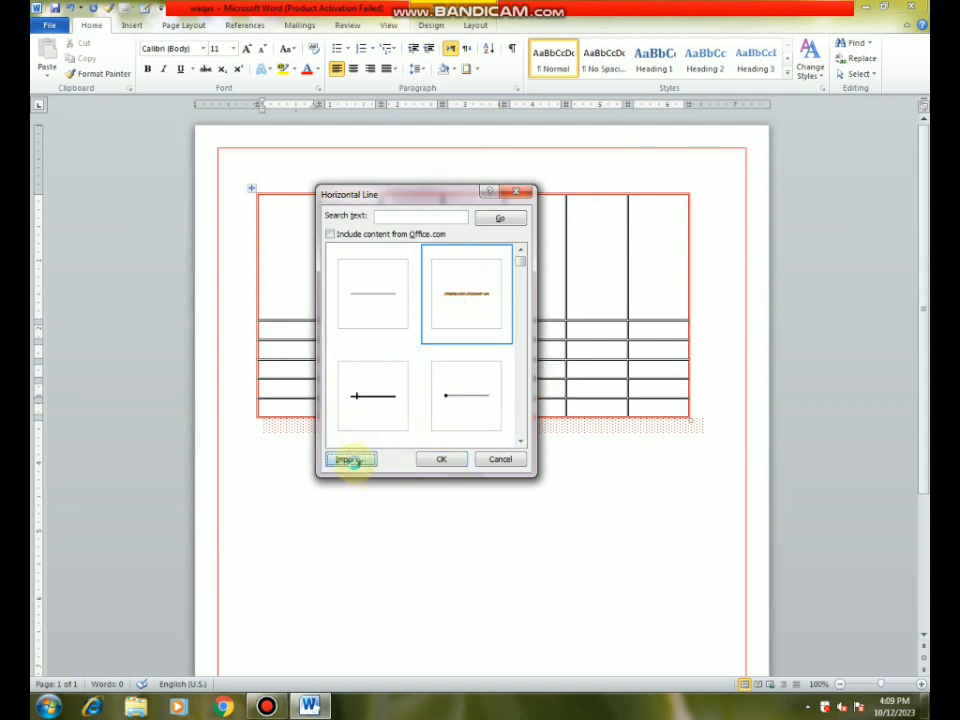
{"action": "left_click", "coordinate": [350, 460]}
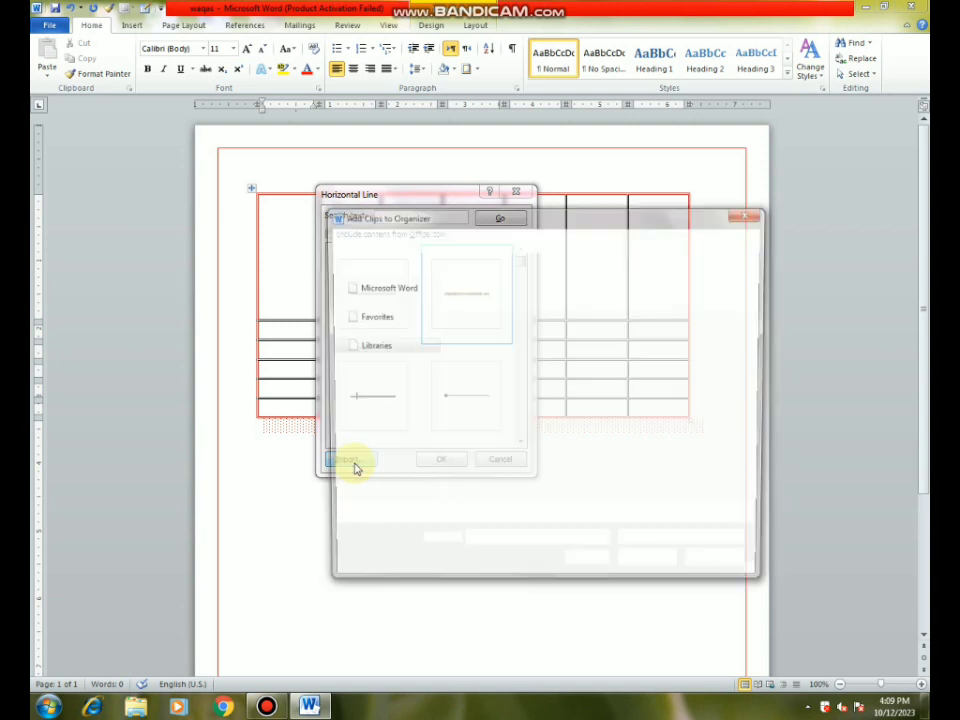
{"action": "left_click_drag", "start_coordinate": [760, 354], "coordinate": [760, 396]}
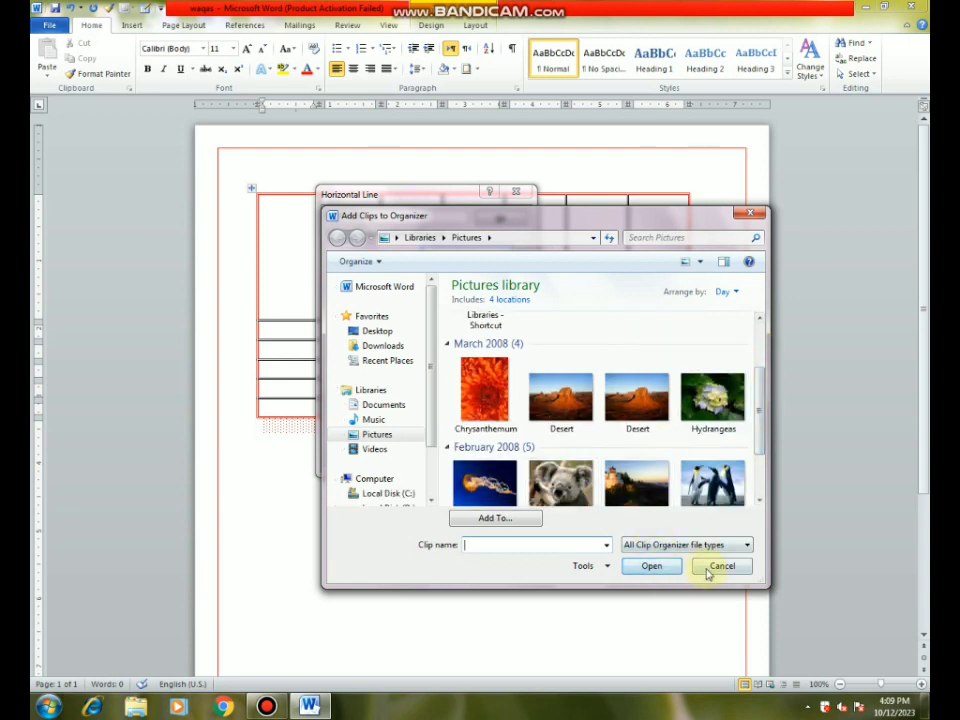